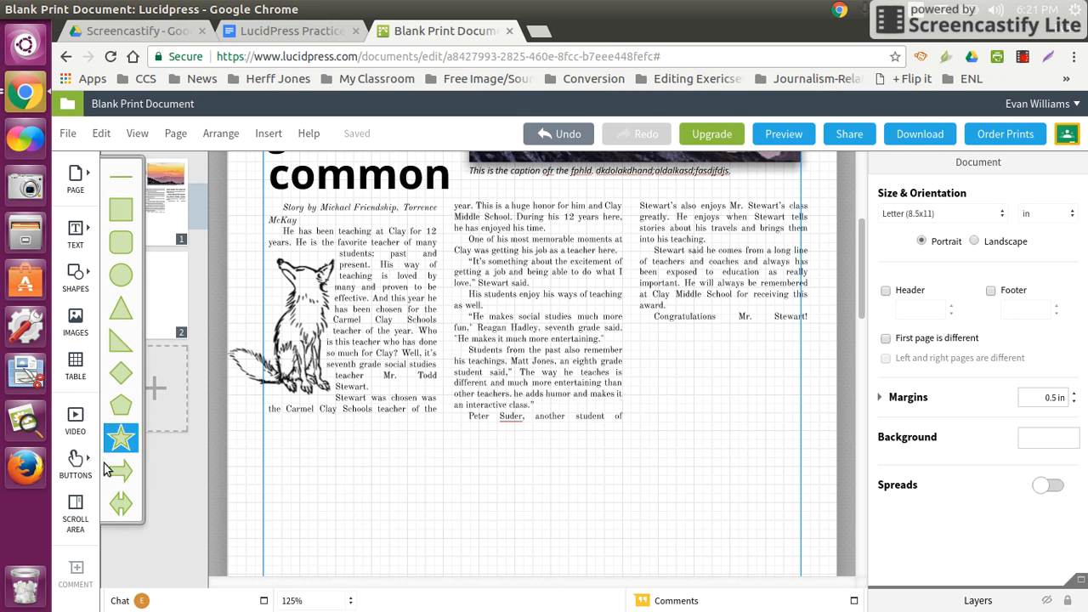
Draw a circle about 2.08 in wide overlapping the second and third columns of the article text.
left_click(121, 275)
left_click_drag(543, 341, 616, 268)
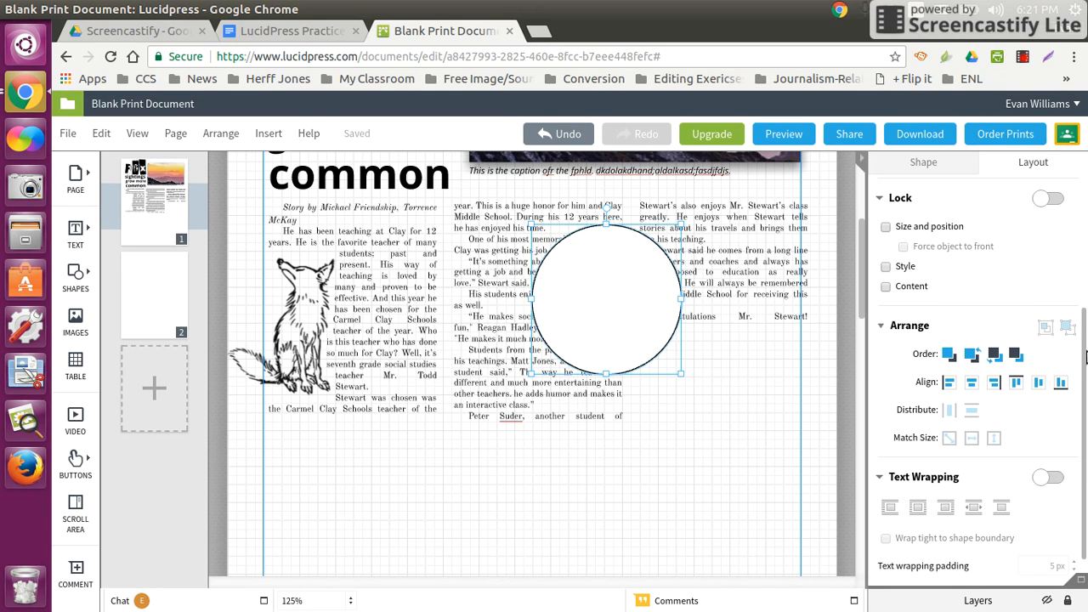
left_click_drag(1085, 358, 1085, 331)
scroll(733, 319, "up", 5)
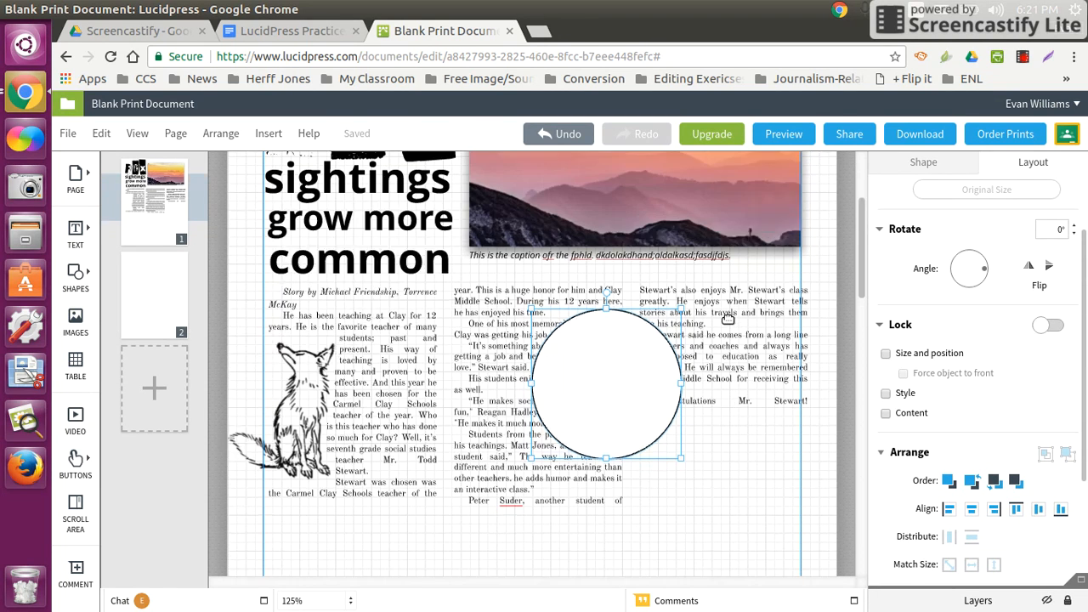
scroll(733, 324, "down", 1)
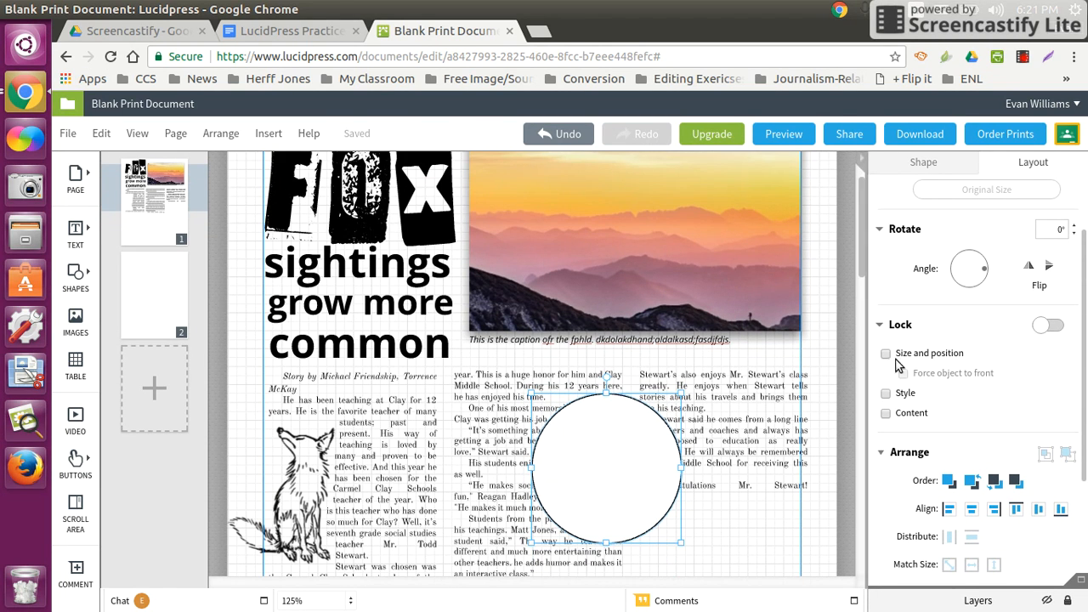
scroll(814, 402, "down", 2)
Fill the circle with a linear gradient rotated to 226° and shift its middle colour stop toward the darker end.
double_click(592, 378)
scroll(779, 356, "up", 1)
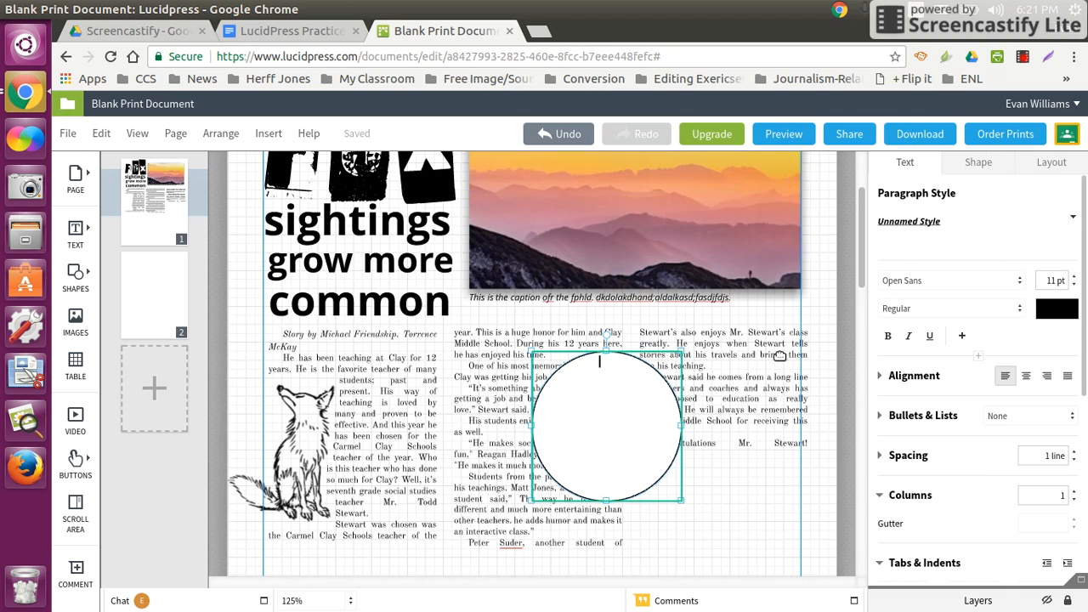
left_click(966, 170)
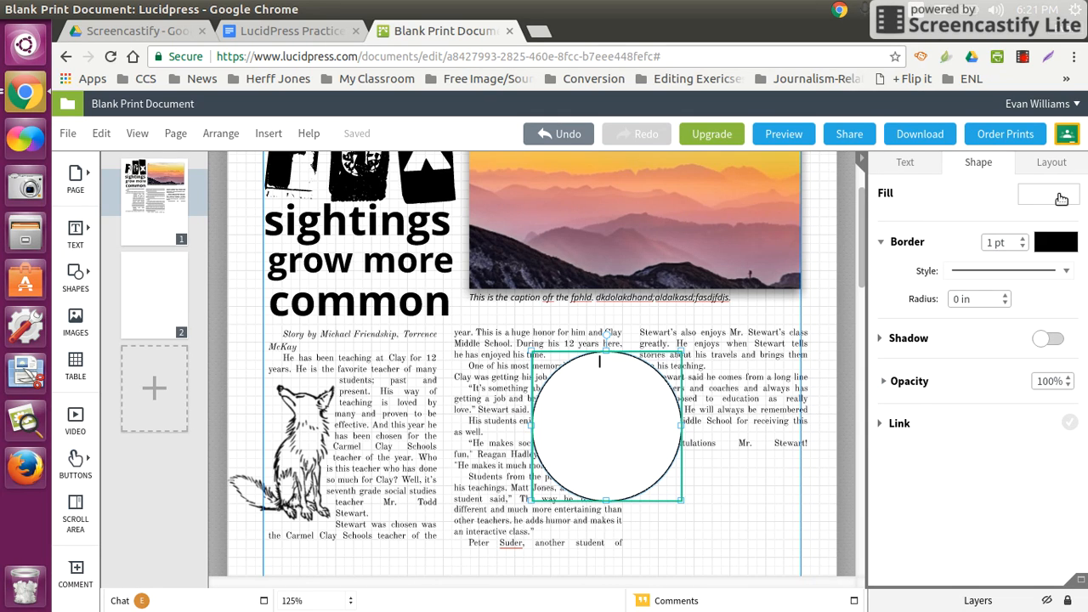
left_click(1061, 199)
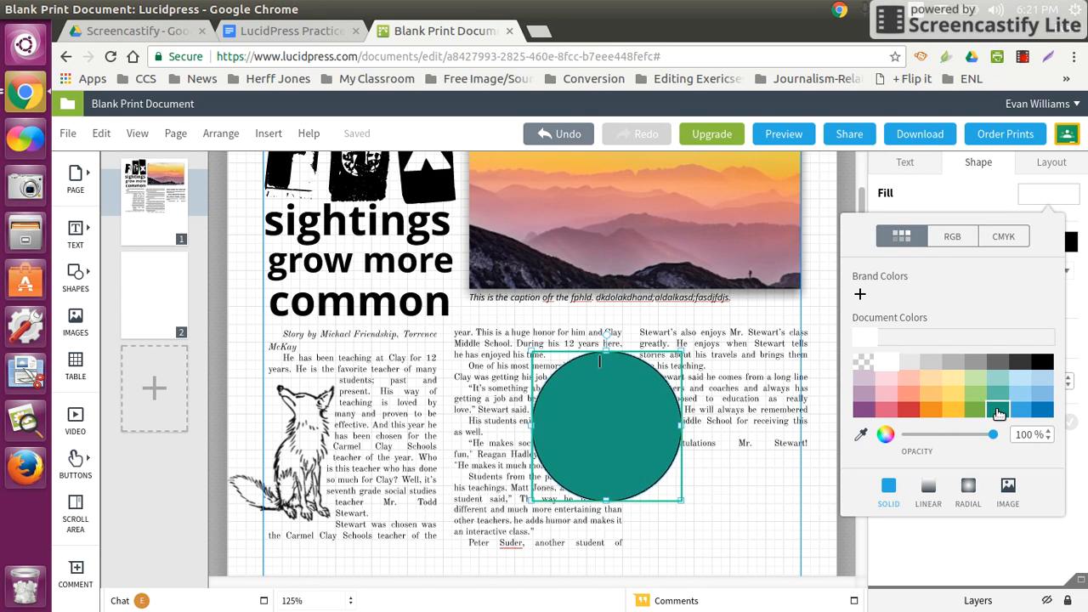
left_click(932, 486)
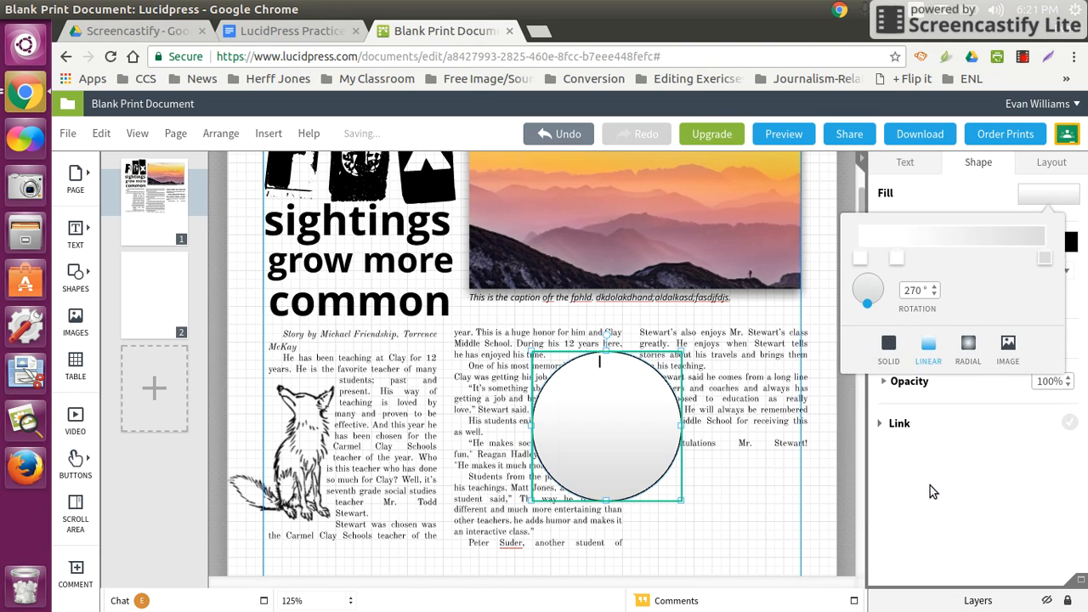
mouse_move(870, 311)
left_mouse_down()
mouse_move(885, 285)
mouse_move(864, 319)
mouse_move(856, 302)
mouse_move(879, 301)
mouse_move(861, 301)
mouse_move(881, 289)
mouse_move(858, 308)
left_mouse_up()
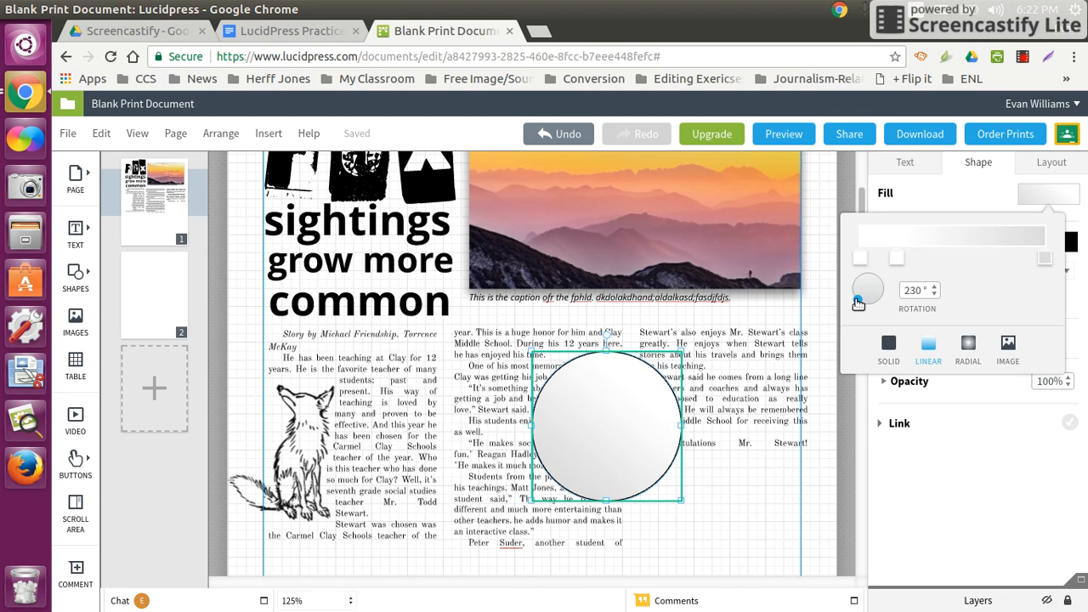
mouse_move(861, 306)
left_mouse_down()
mouse_move(874, 278)
mouse_move(852, 306)
left_mouse_up()
mouse_move(897, 258)
left_mouse_down()
mouse_move(978, 265)
mouse_move(881, 278)
mouse_move(936, 276)
left_mouse_up()
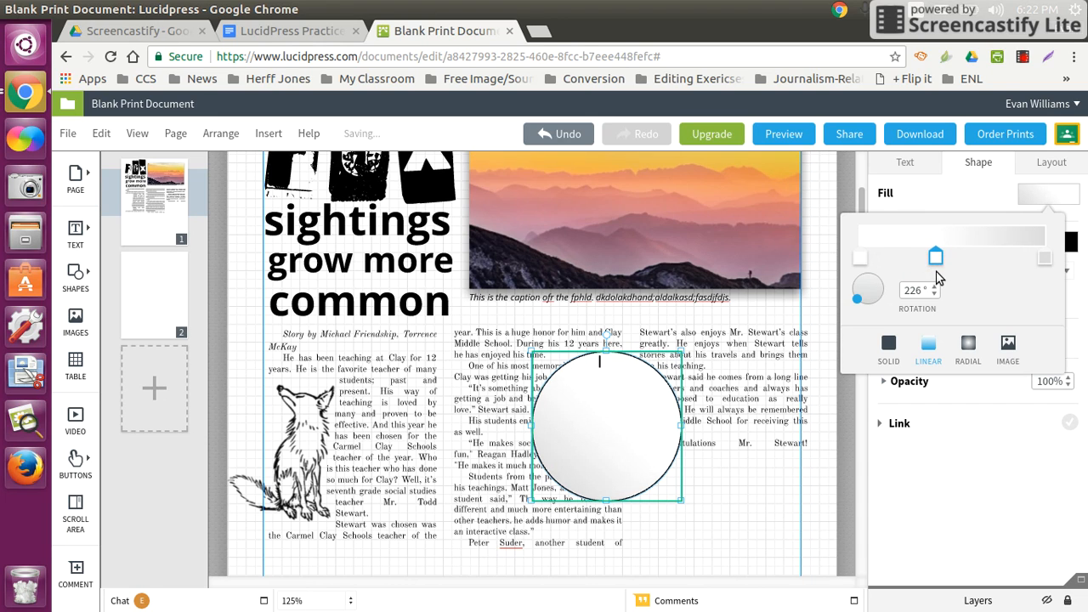
Fill the circle with red, trying a linear gradient rotated to 306° and a radial gradient.
left_click(903, 352)
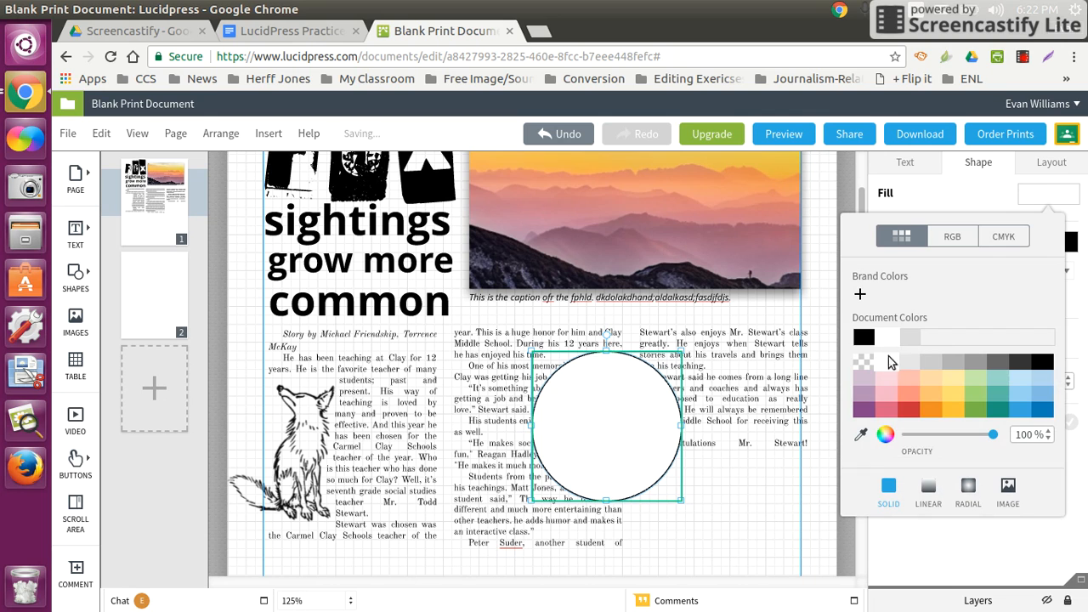
left_click(913, 415)
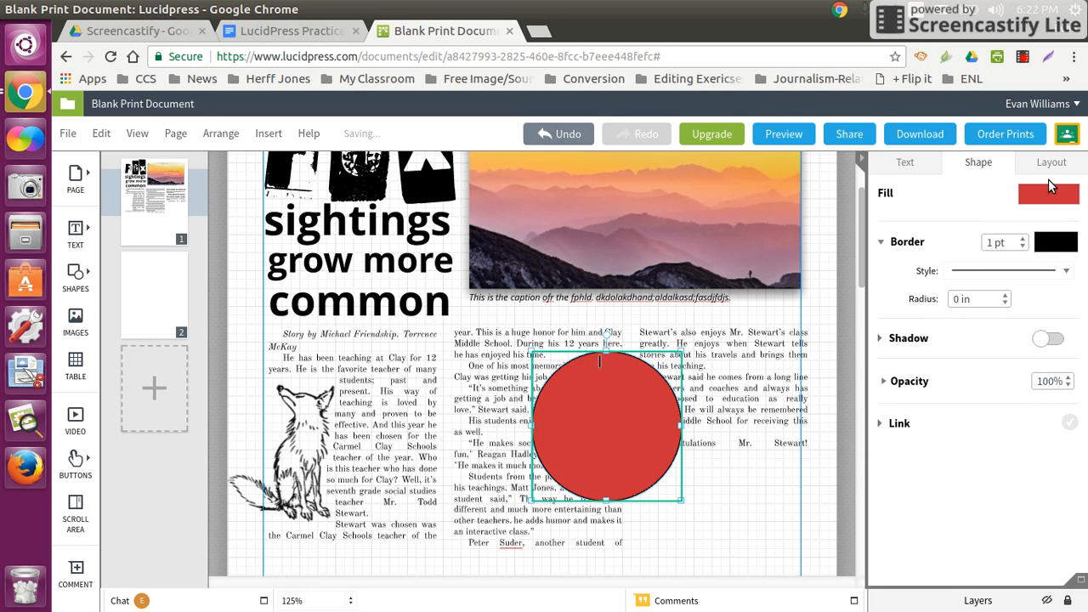
left_click(1048, 194)
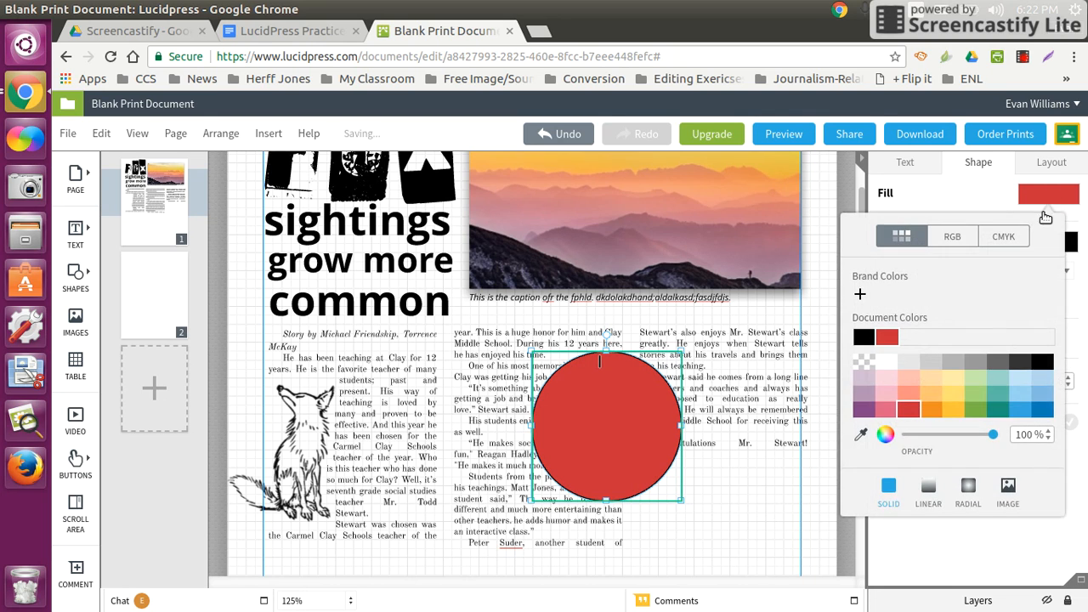
left_click(929, 488)
mouse_move(874, 307)
left_mouse_down()
mouse_move(904, 286)
mouse_move(884, 309)
left_mouse_up()
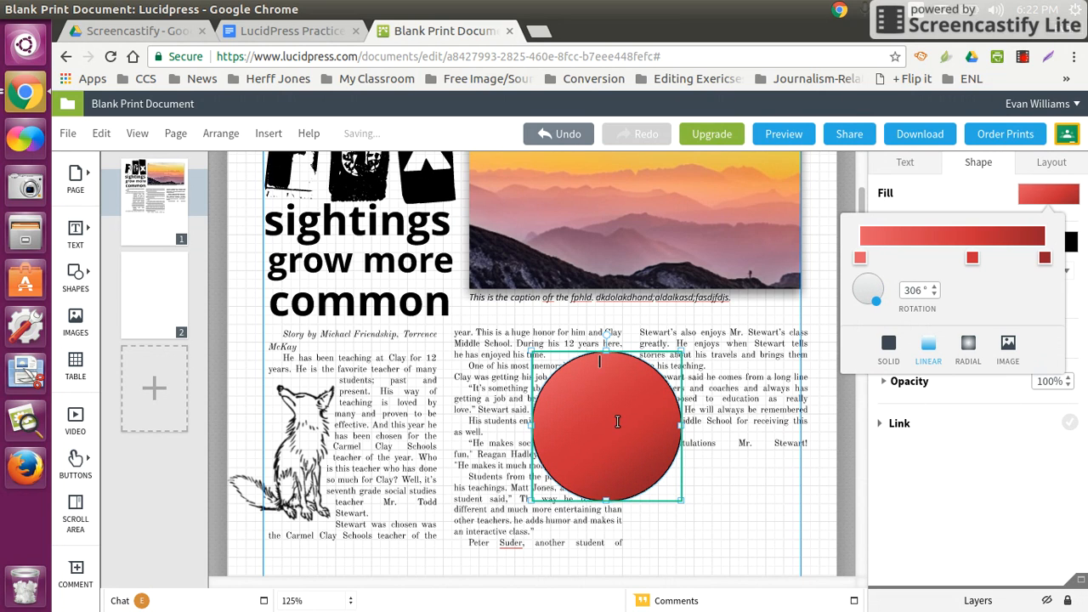
left_click(972, 349)
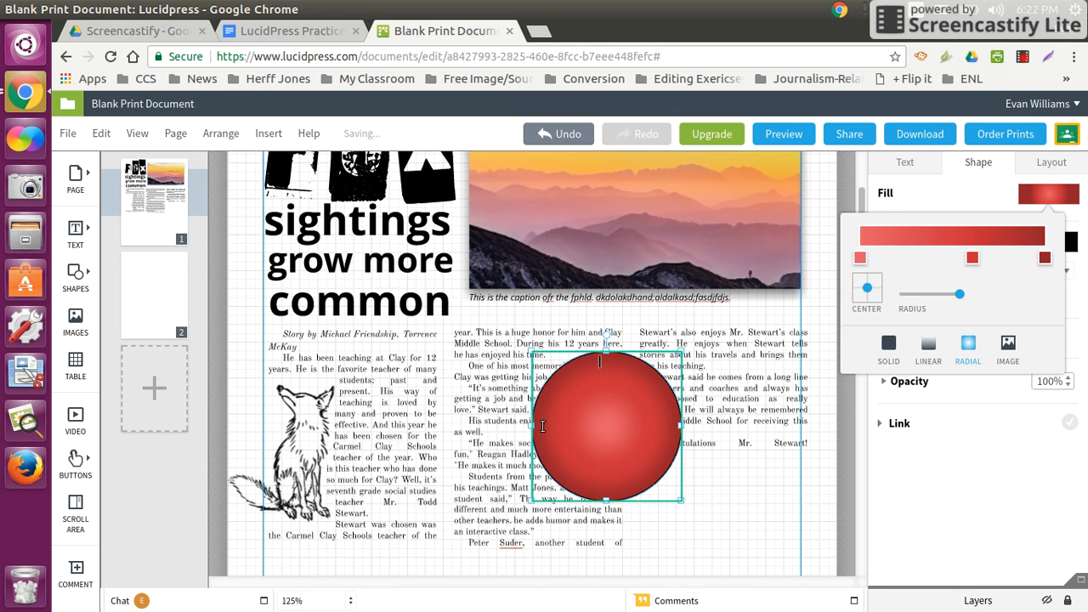
Fill the circle with the white arctic fox photo from the image library.
left_click(1007, 347)
left_click(888, 341)
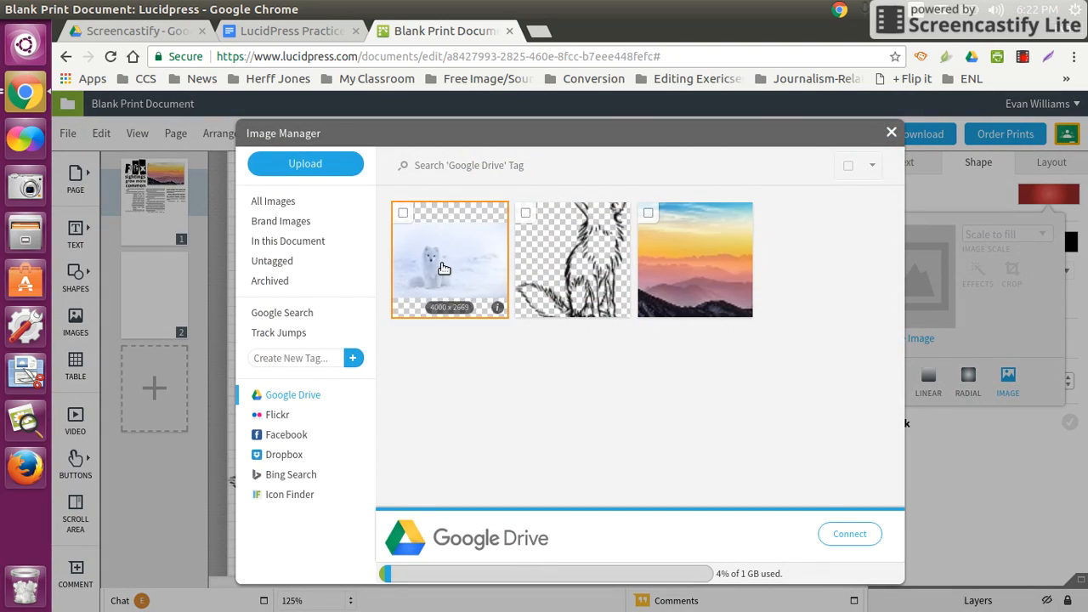
left_click(449, 289)
double_click(600, 438)
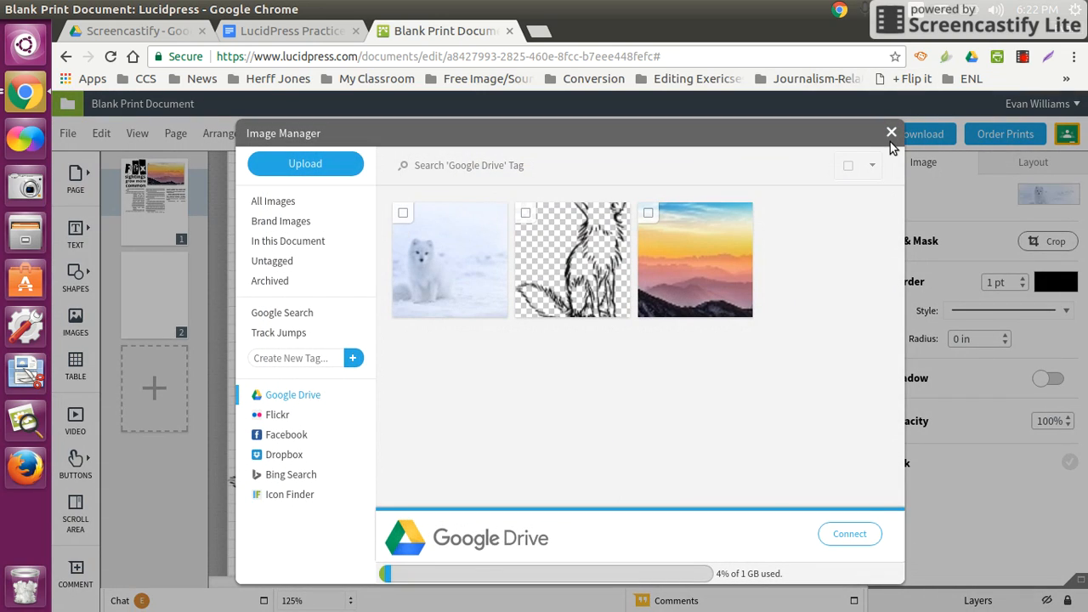
left_click(891, 134)
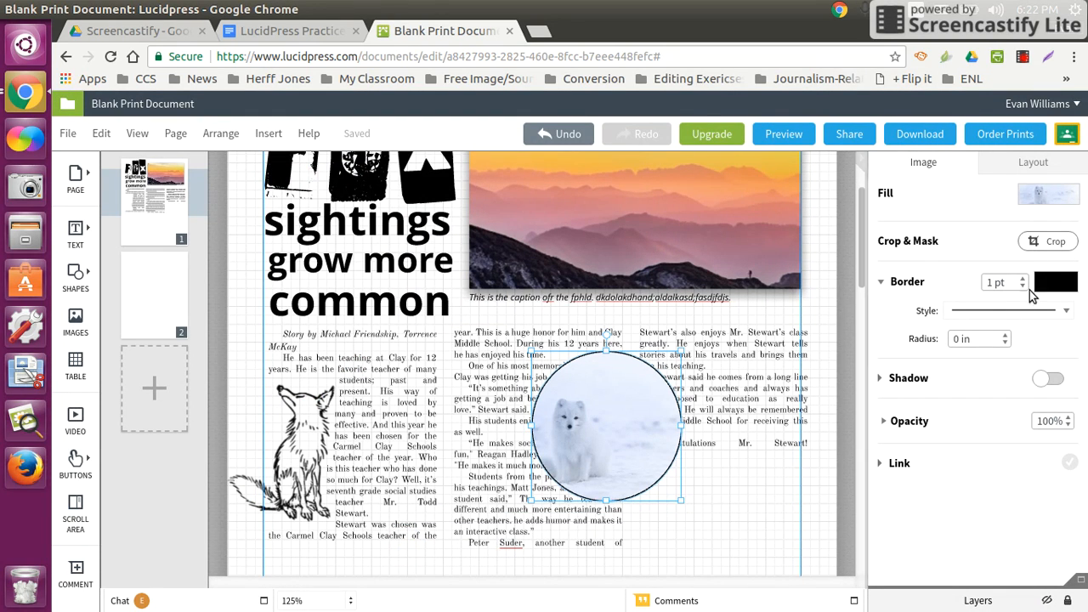
Crop the circle's photo by moving and enlarging it to about 3.49 by 2.32 in, centring the fox in the mask.
left_click(1054, 242)
left_click_drag(573, 392, 625, 390)
left_click_drag(740, 439, 768, 456)
left_click_drag(627, 373, 627, 364)
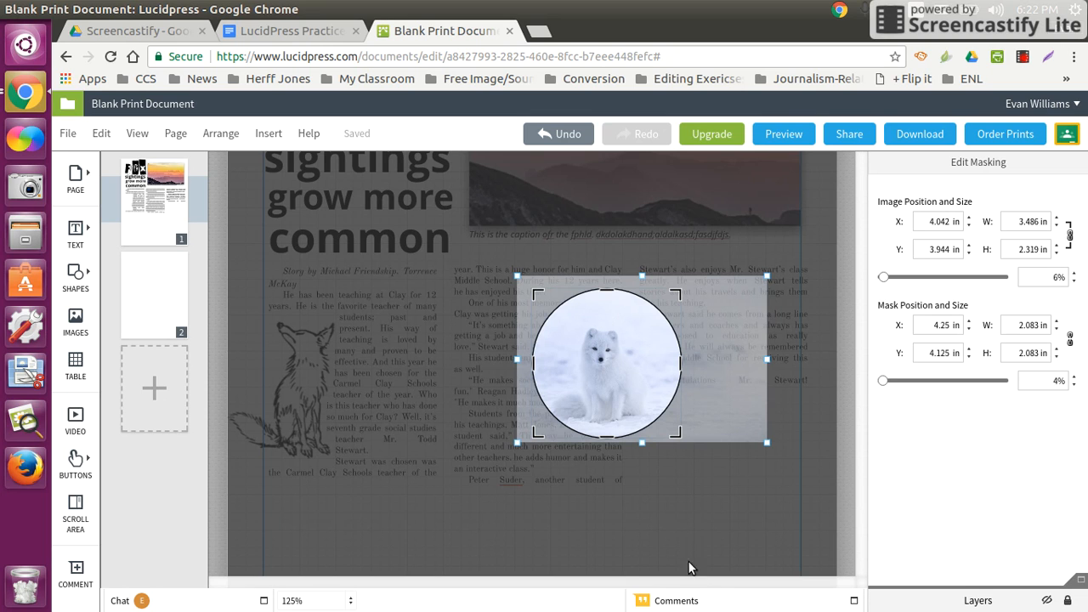
scroll(667, 523, "up", 1)
left_click(665, 514)
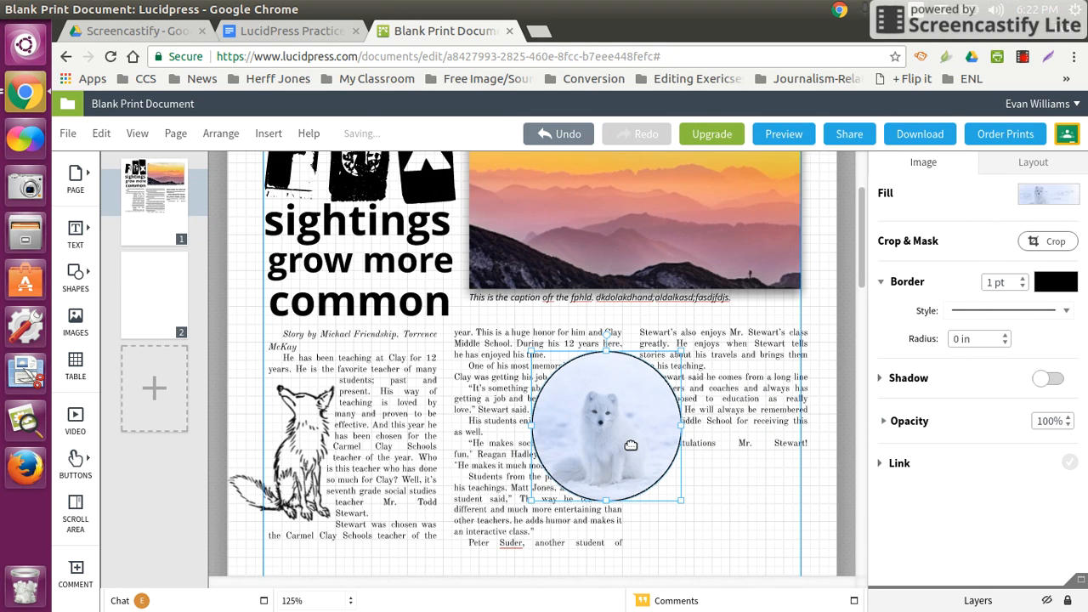
Replace the circle's photo fill with a solid colour and look into adding brand colours.
left_click(1052, 201)
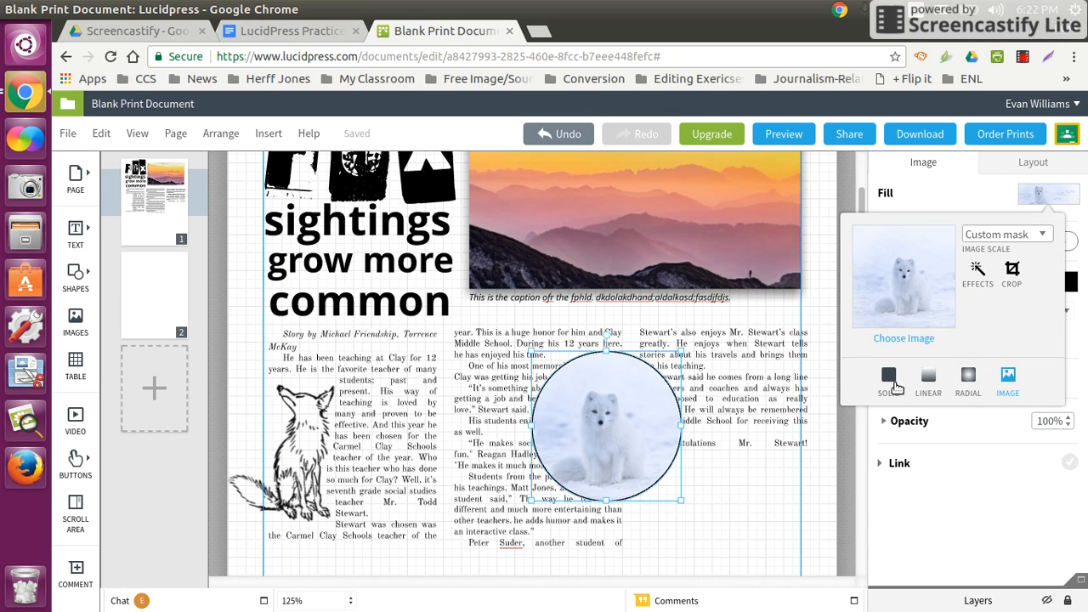
left_click(889, 380)
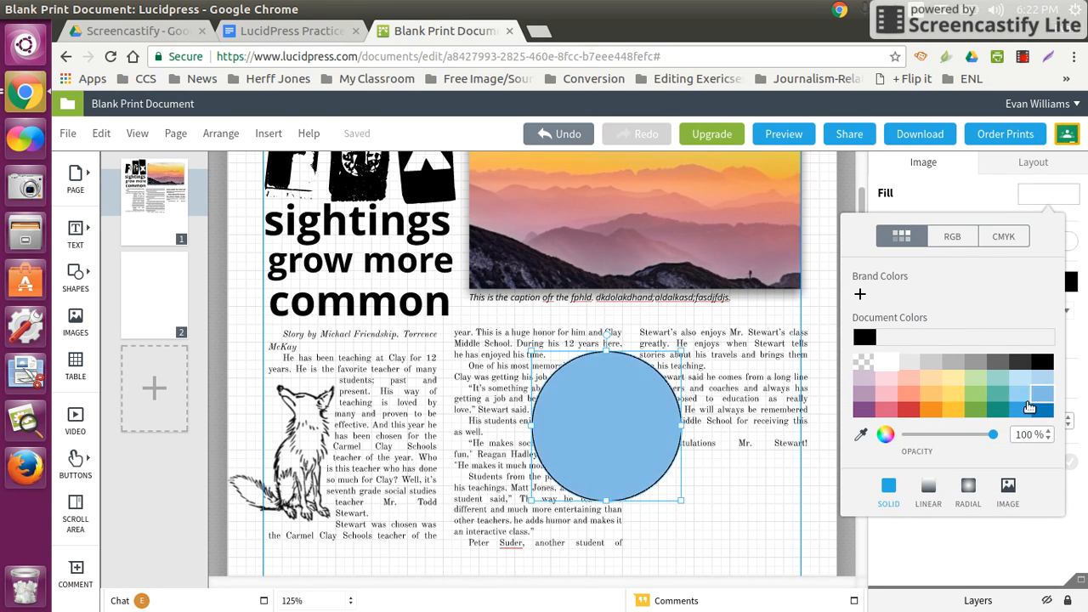
left_click(861, 295)
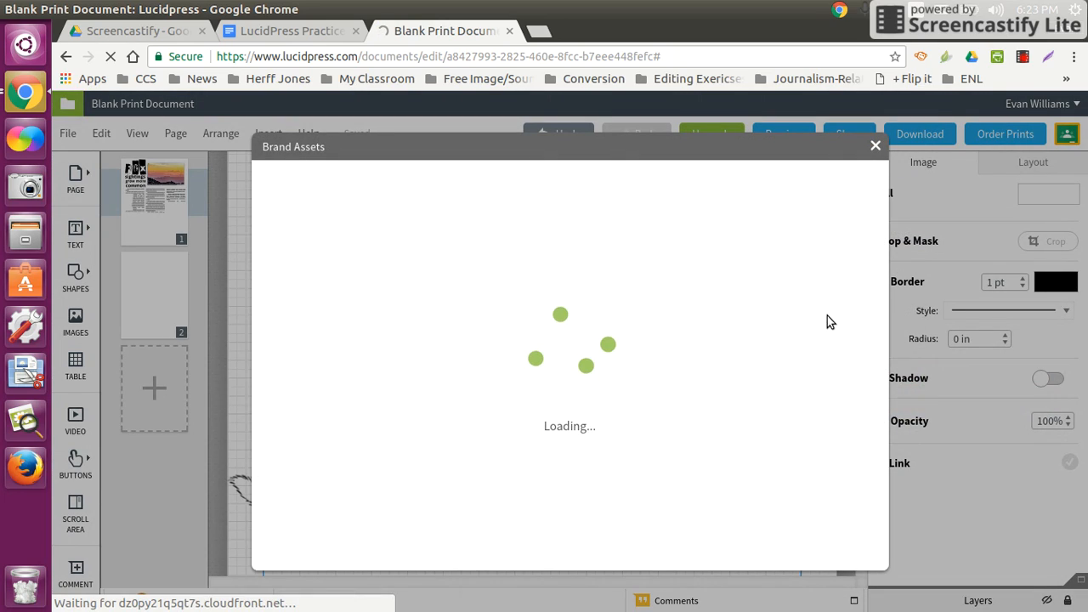
left_click(876, 147)
Compare the RGB and CMYK colour modes and set the circle's fill to RGB 89, 103, 255.
left_click(1034, 199)
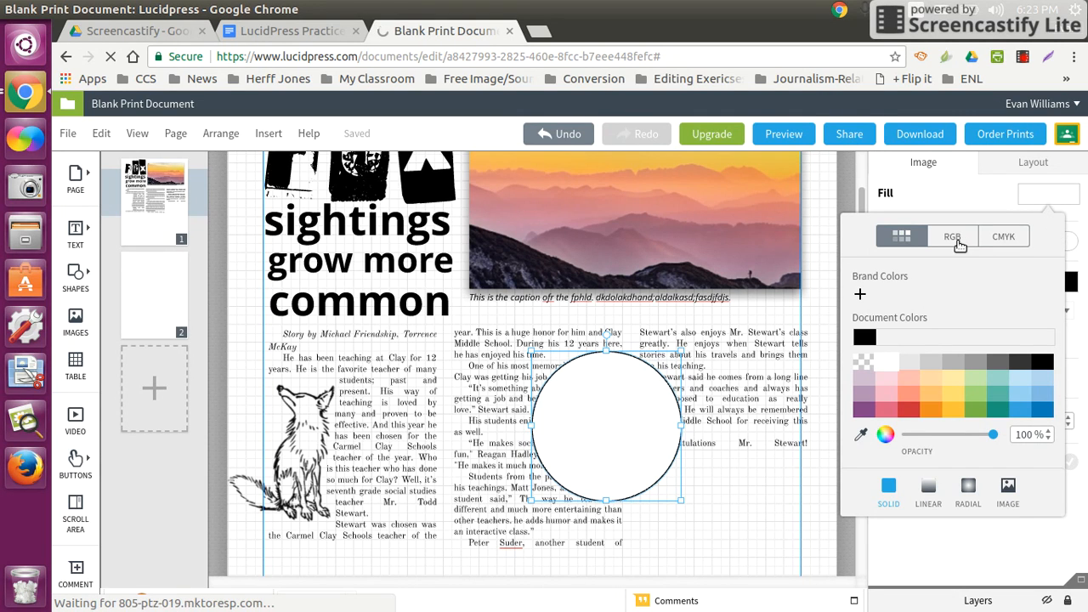
left_click(953, 238)
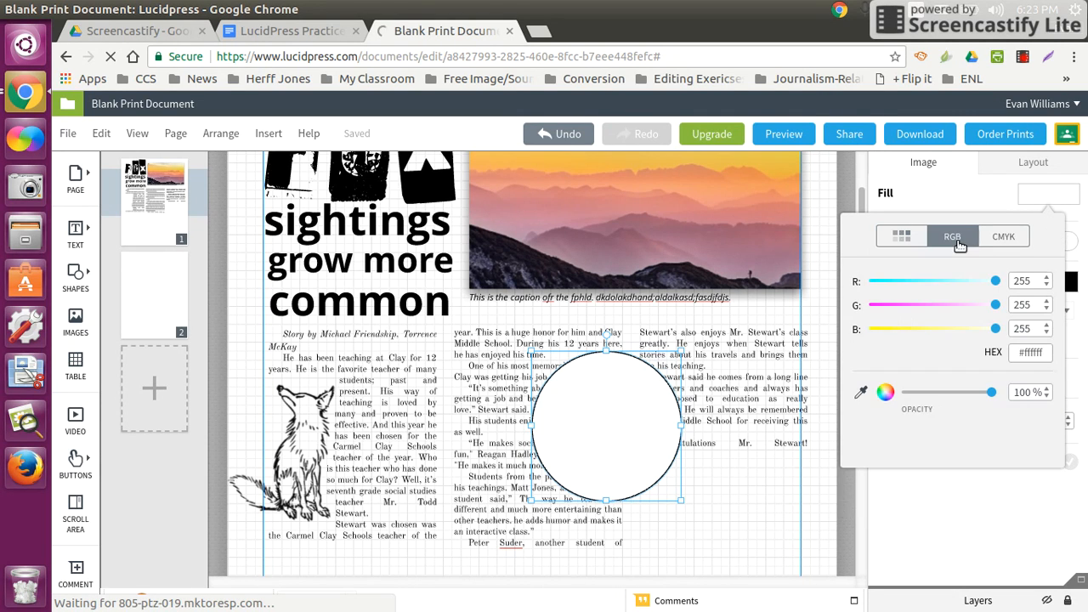
left_click(1001, 238)
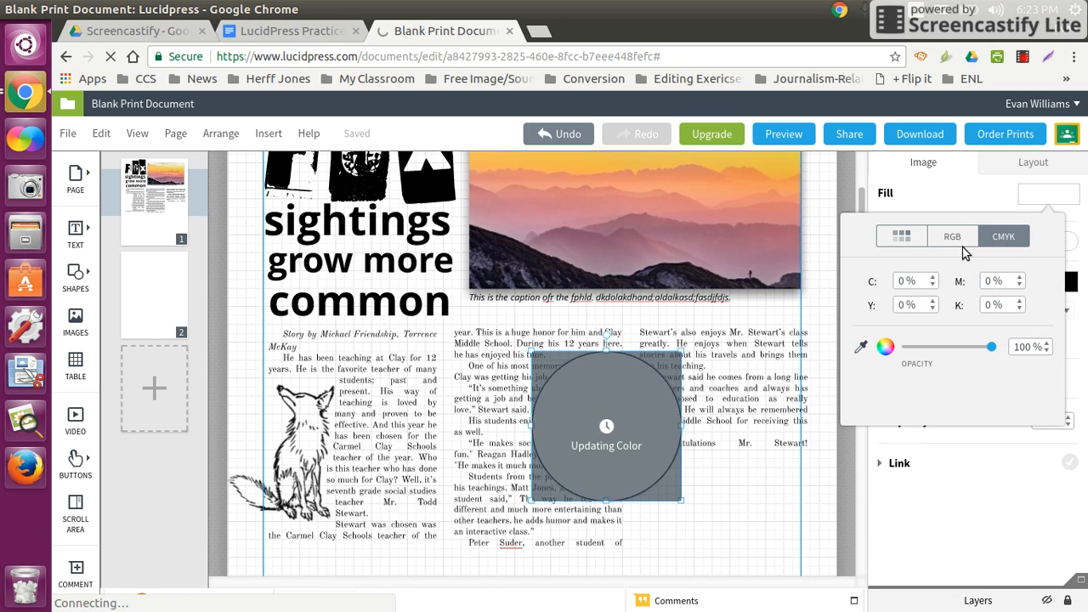
left_click(959, 242)
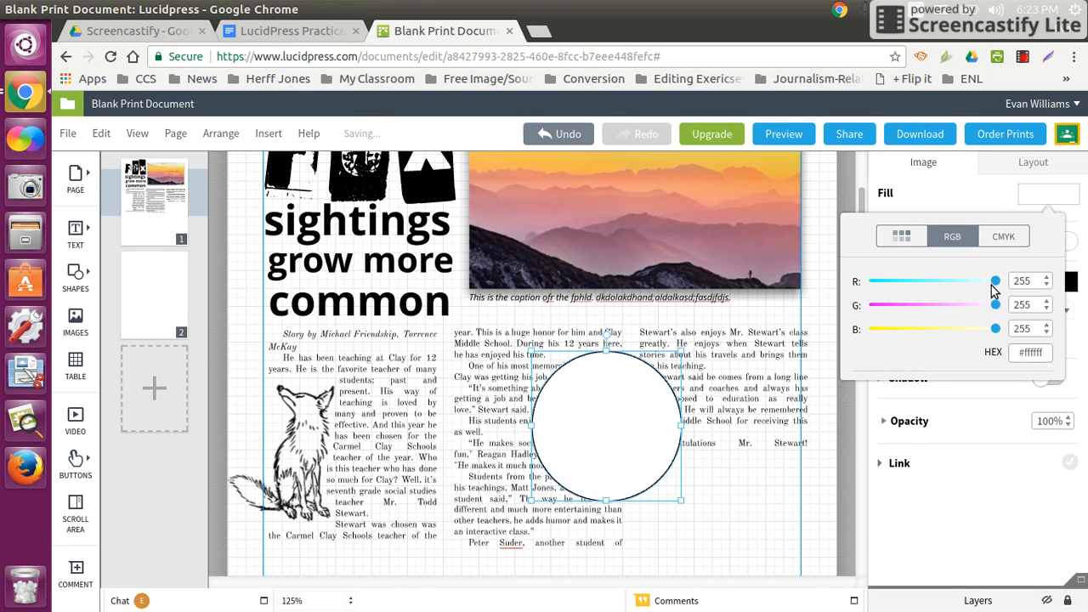
left_click_drag(999, 283, 916, 281)
left_click_drag(995, 305, 923, 304)
left_click(885, 394)
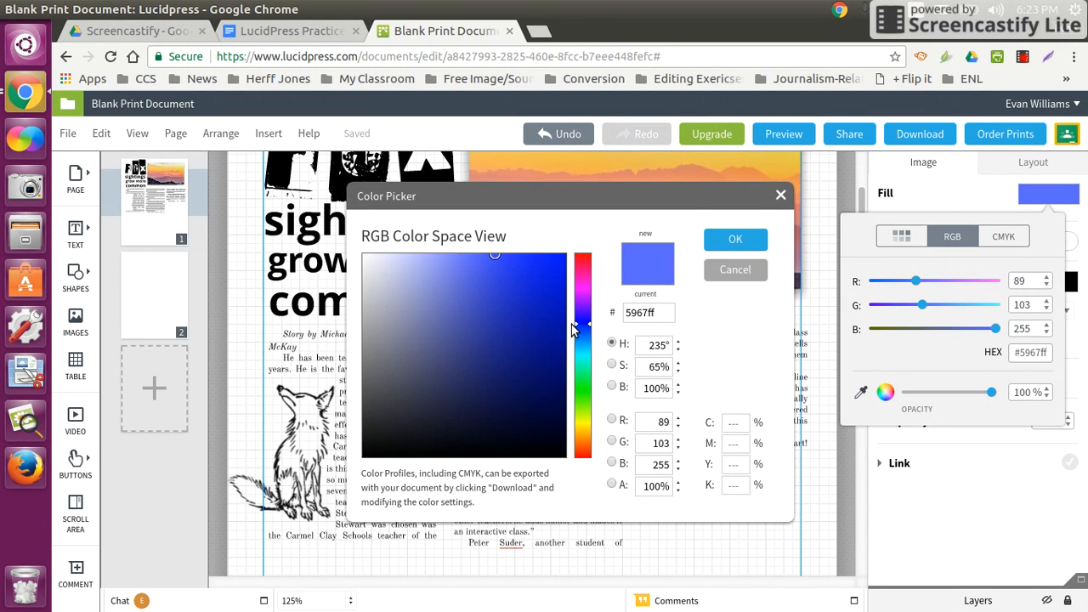
mouse_move(582, 327)
left_mouse_down()
mouse_move(582, 428)
mouse_move(585, 315)
left_mouse_up()
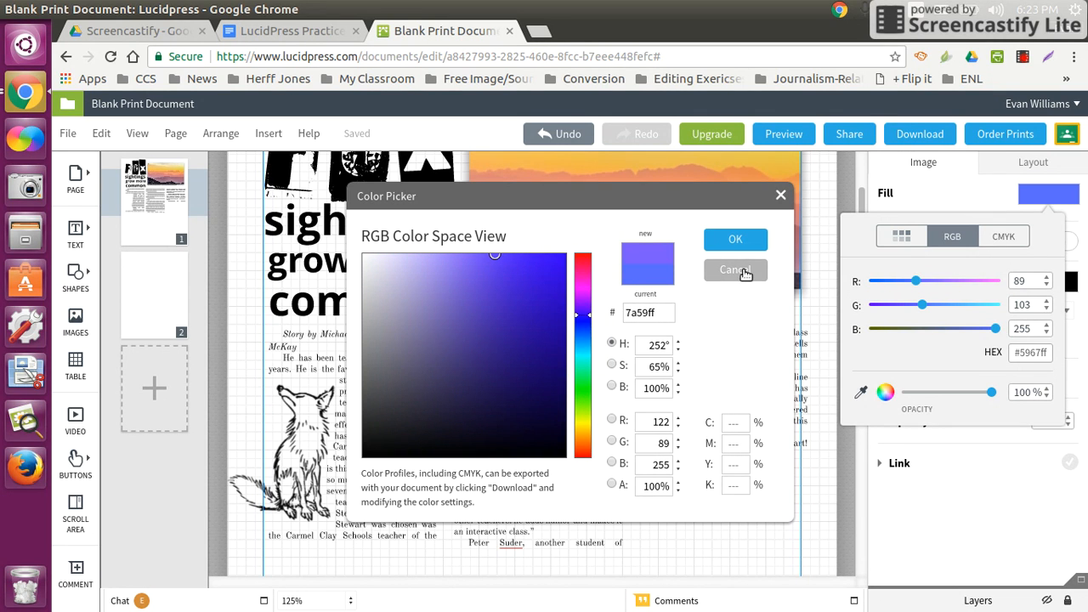
left_click(783, 199)
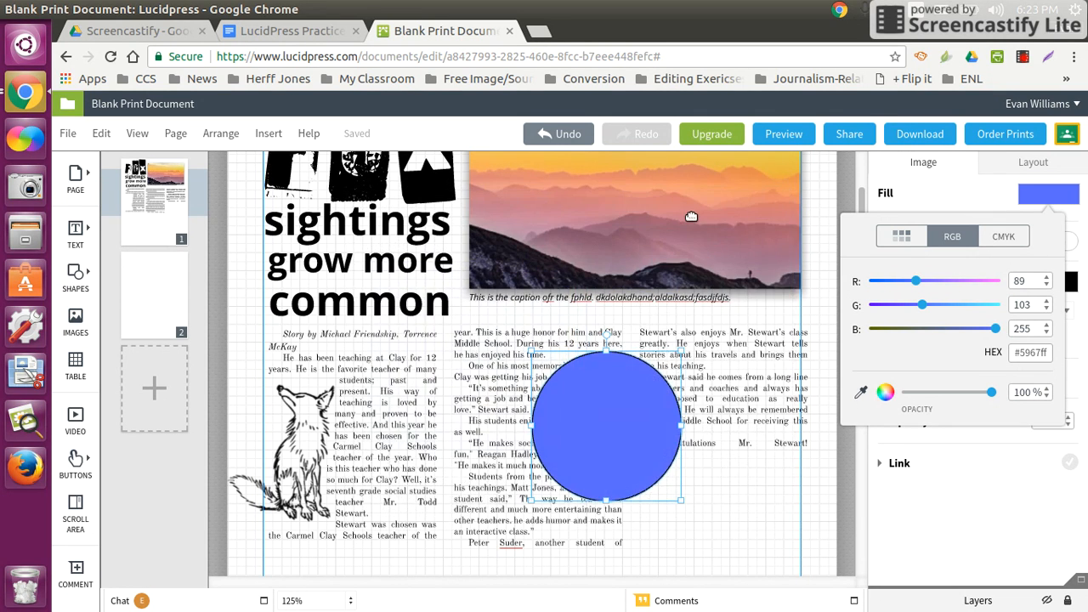
Sample the orange of the sky in the sunset photo as the circle's fill colour.
scroll(693, 214, "up", 2)
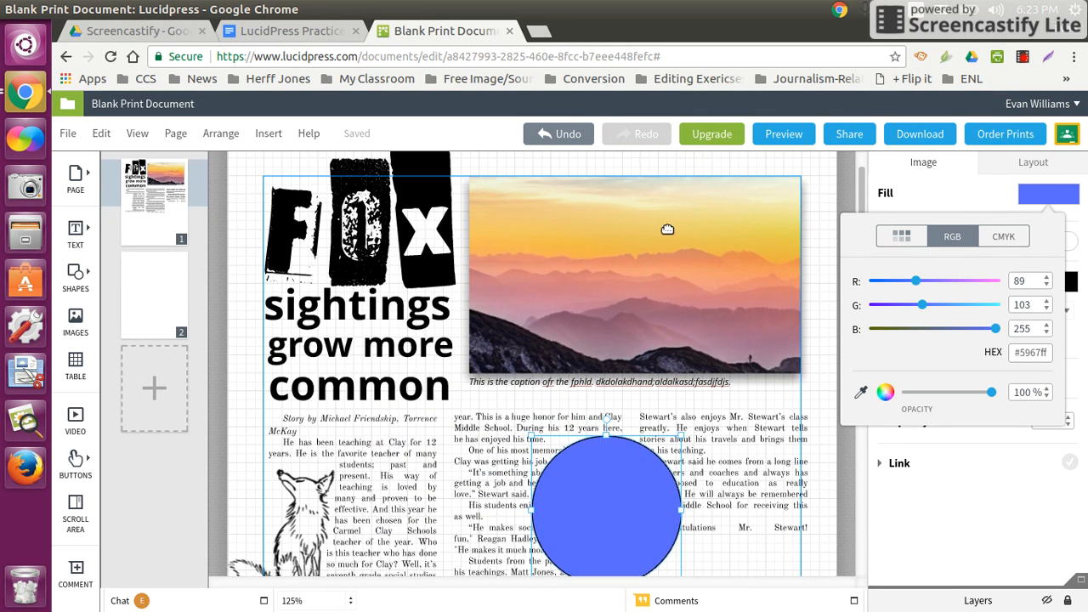
left_click(863, 393)
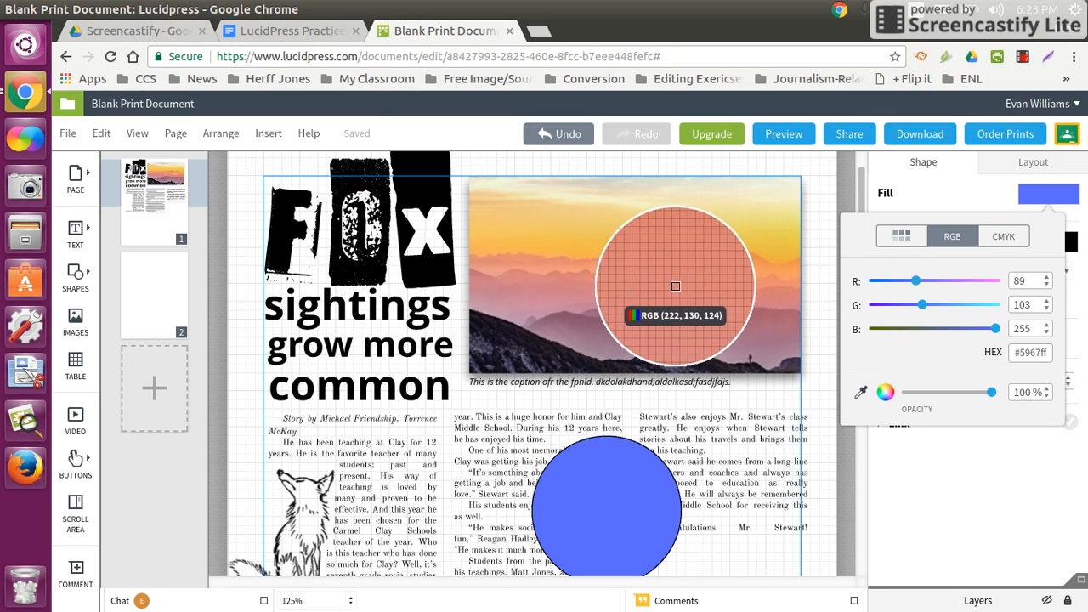
left_click(576, 246)
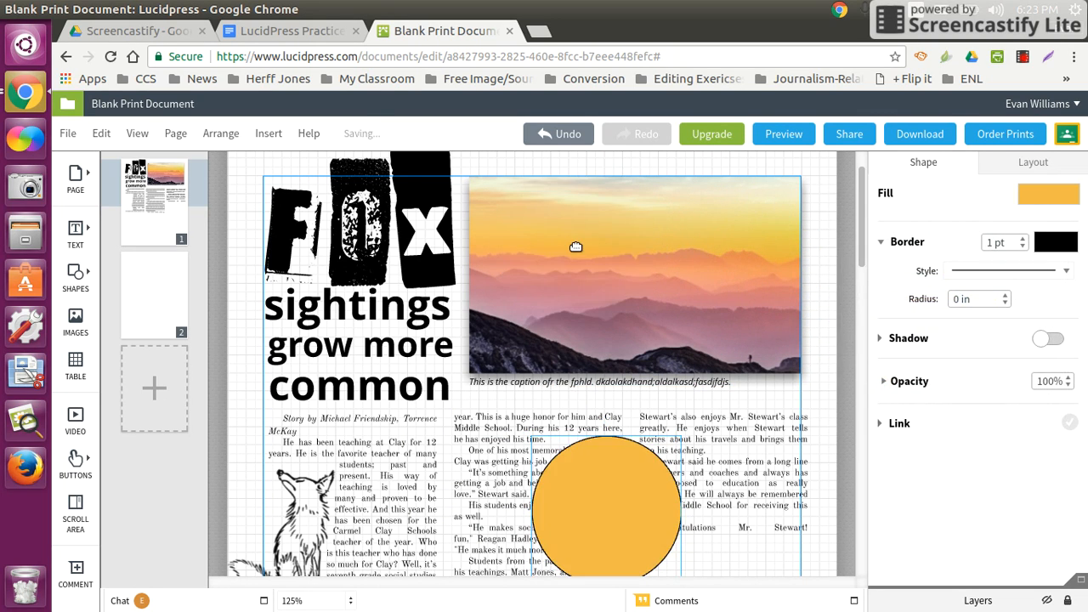
Turn on the circle's shadow and set its border width to 2 pt.
scroll(589, 260, "down", 2)
scroll(592, 463, "up", 2)
scroll(587, 272, "down", 1)
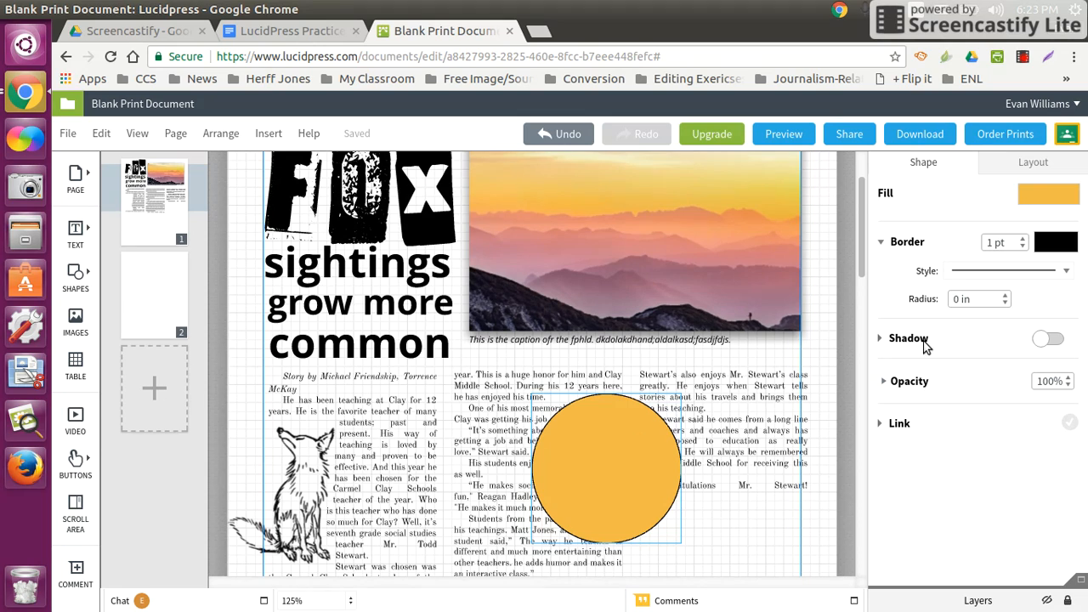
left_click(1040, 339)
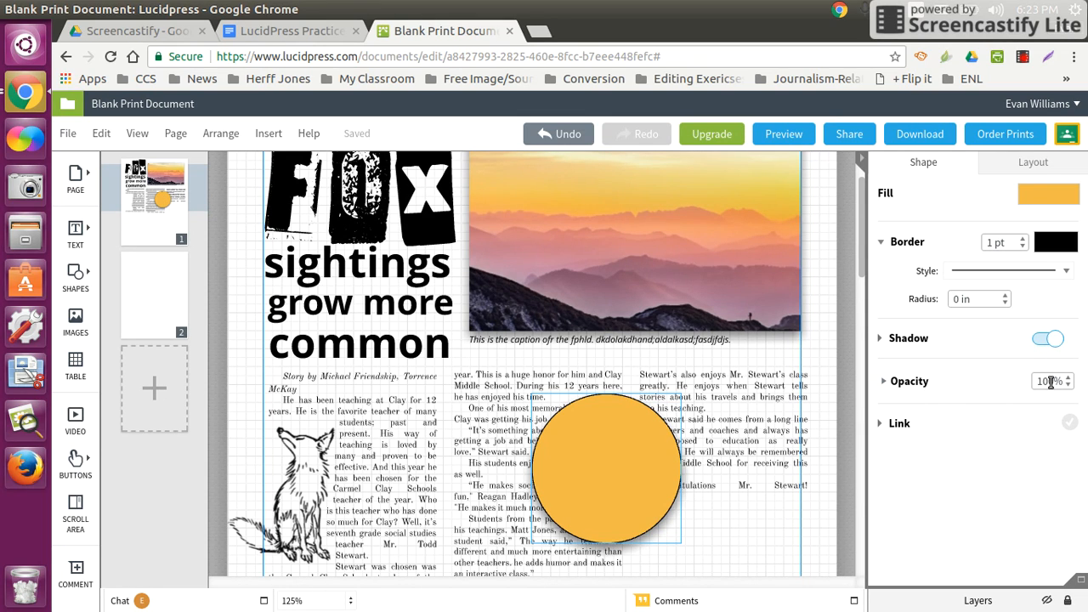
left_click(1024, 241)
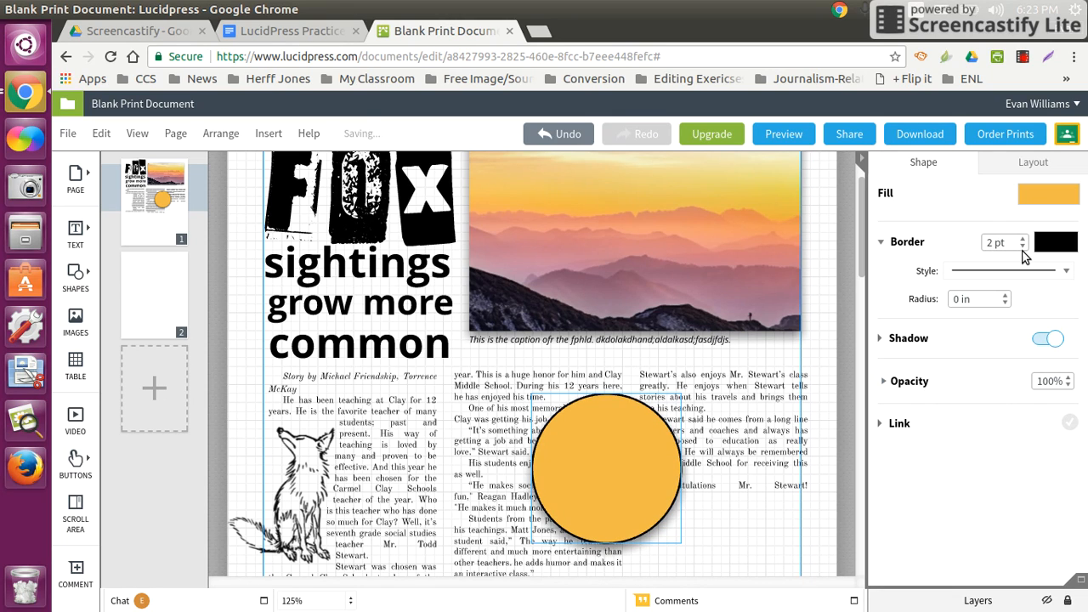
Set the circle's border width to 0 pt and turn on text wrapping for it.
left_click(1023, 247)
left_click(1024, 246)
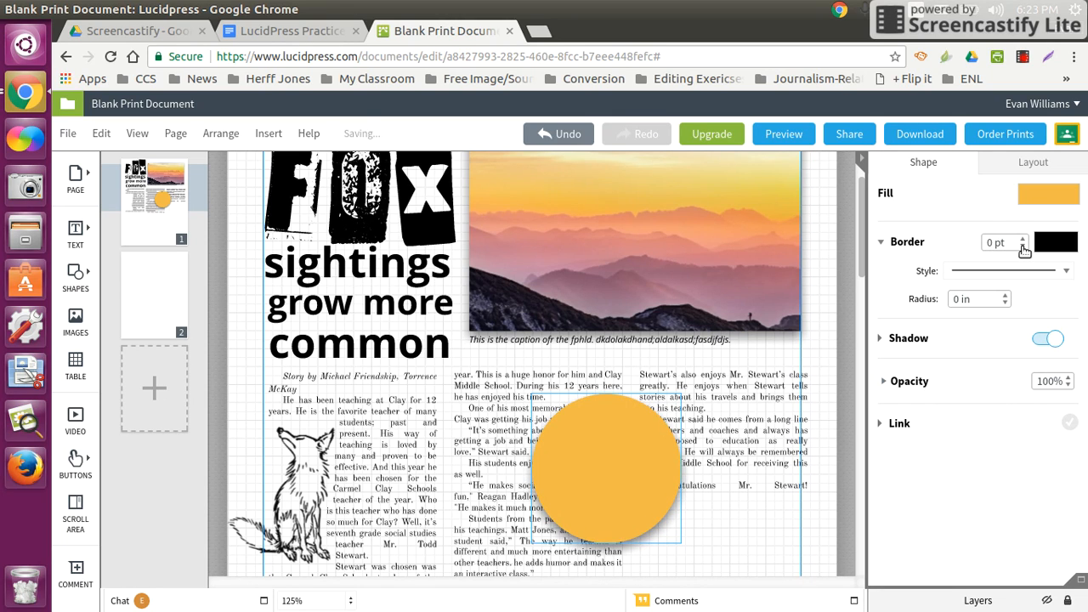
left_click(1017, 164)
scroll(901, 442, "down", 3)
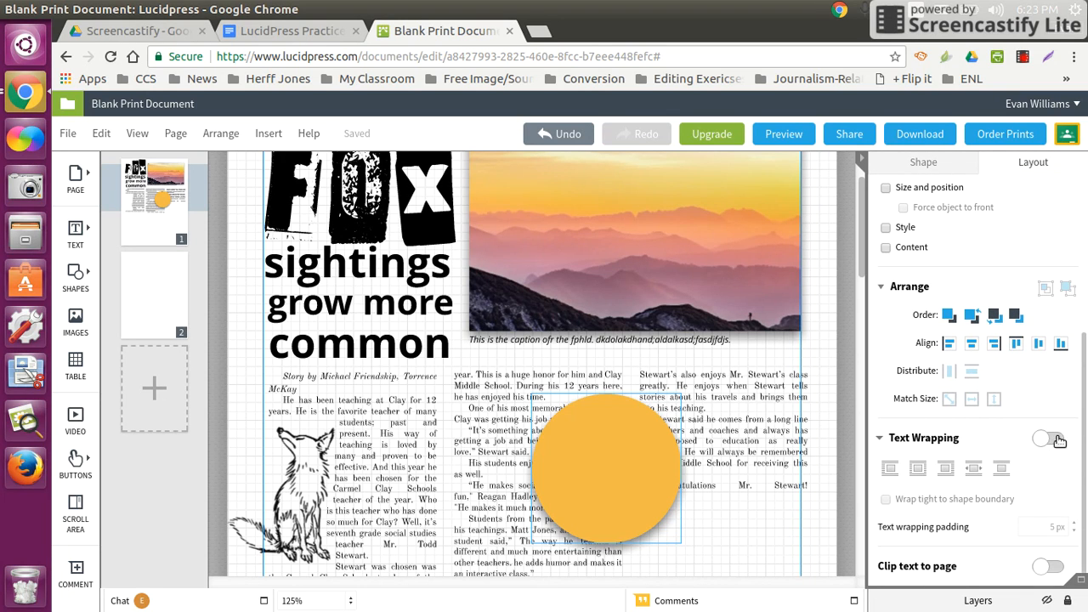
left_click(1050, 440)
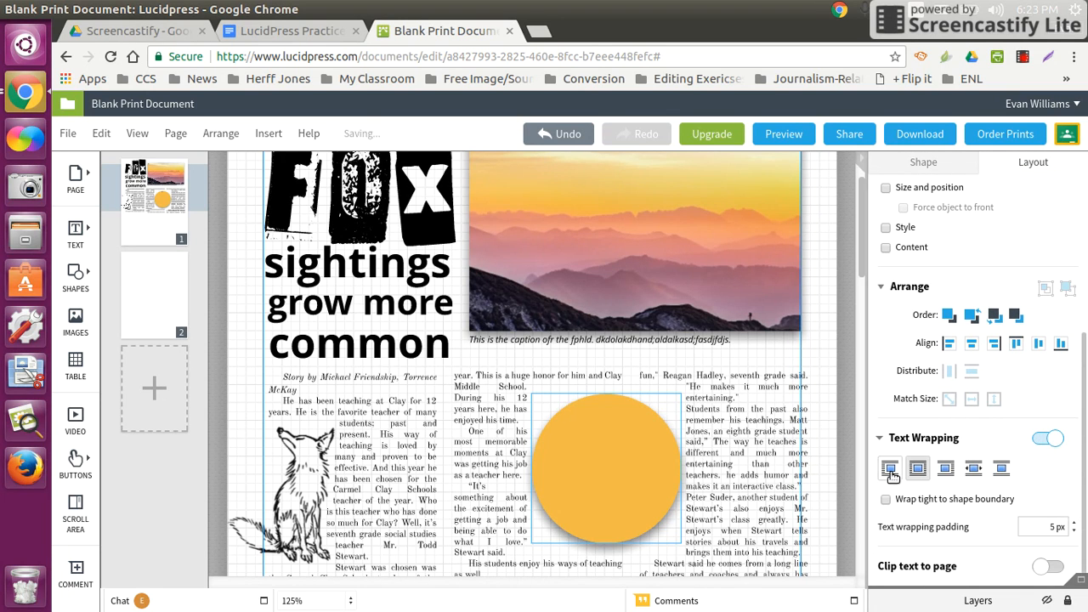
Wrap the article text tight to the circle's shape boundary and shift the circle slightly to the right.
left_click(636, 445)
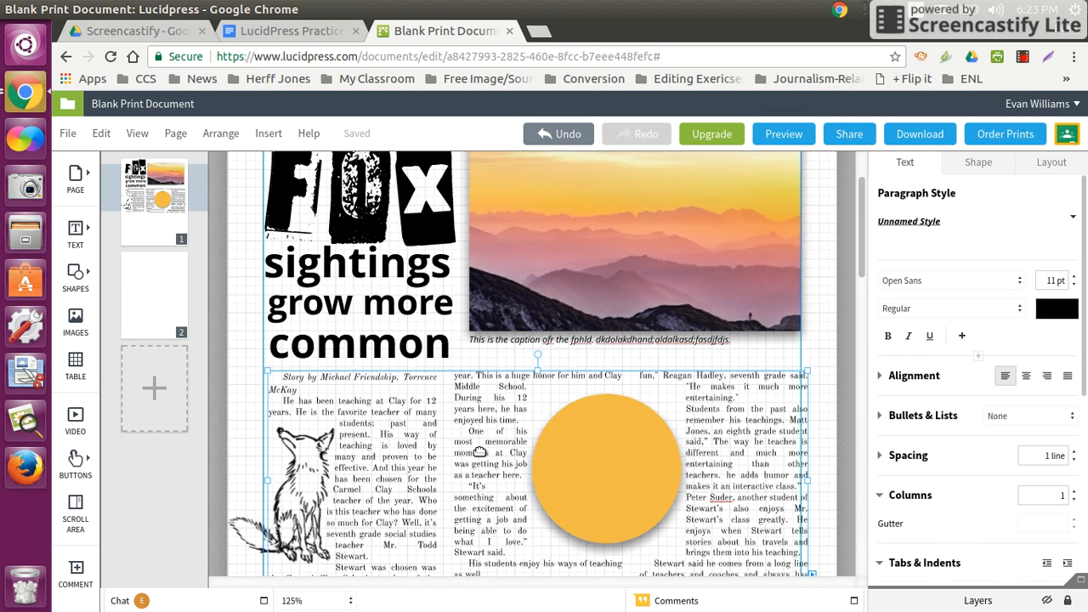
left_click(639, 491)
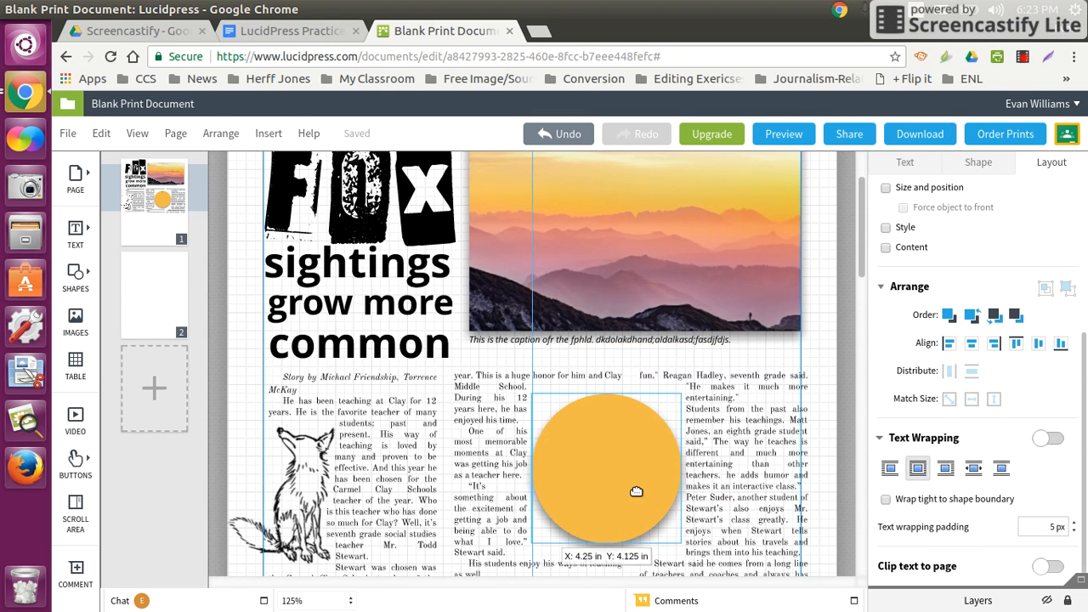
left_click(886, 500)
scroll(597, 493, "down", 3)
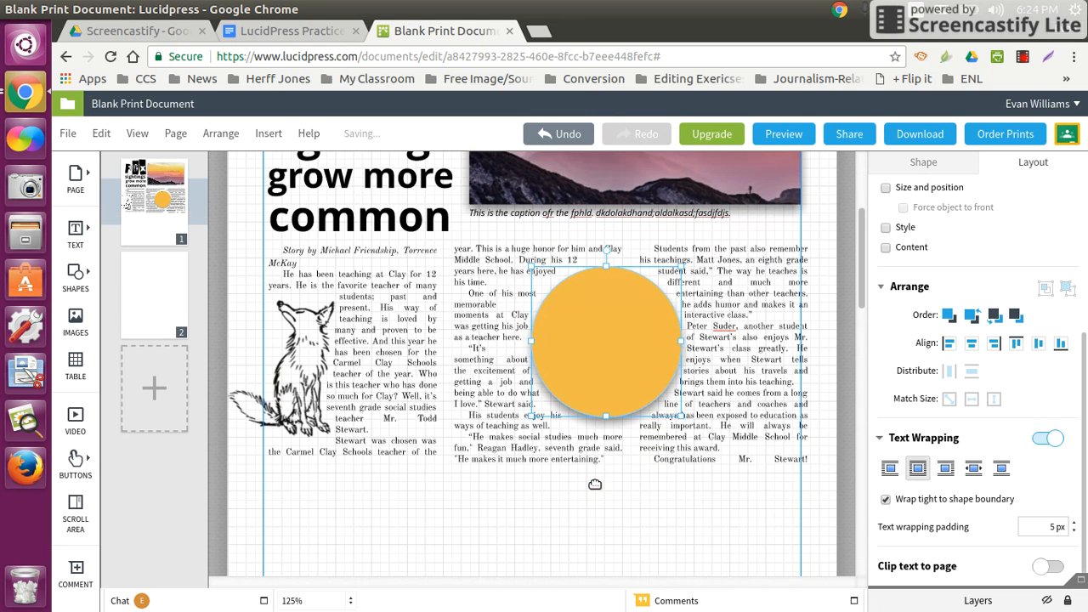
mouse_move(595, 369)
left_mouse_down()
mouse_move(624, 384)
mouse_move(600, 370)
left_mouse_up()
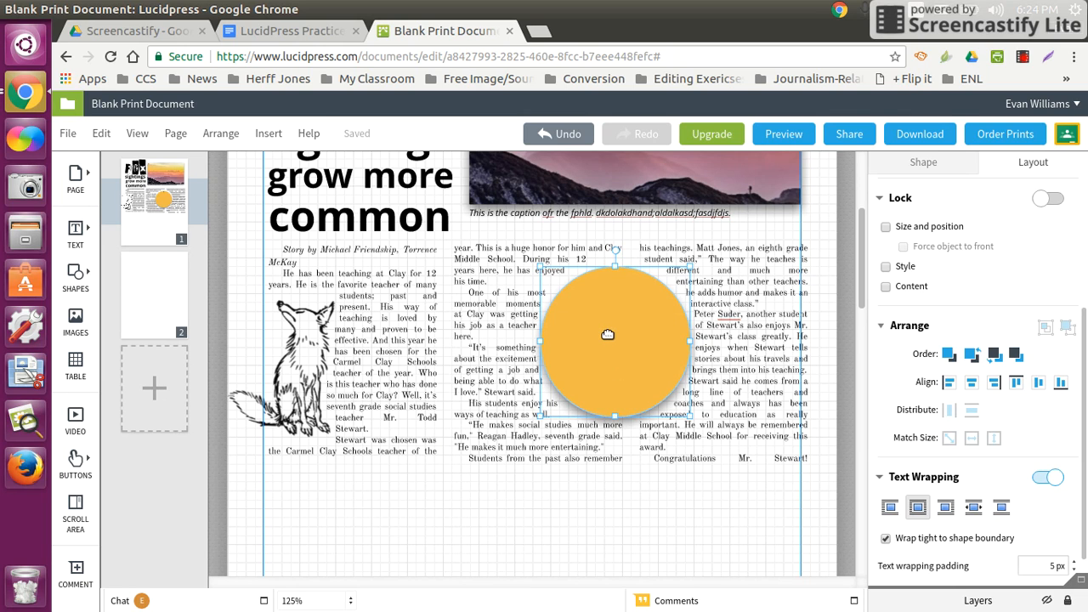
scroll(606, 331, "up", 1)
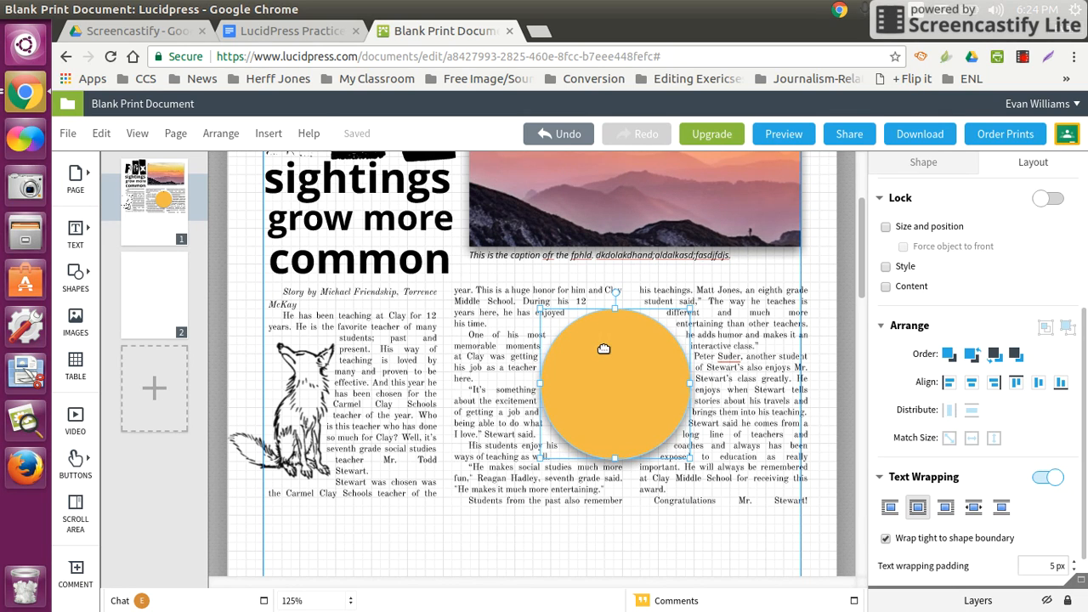
double_click(605, 348)
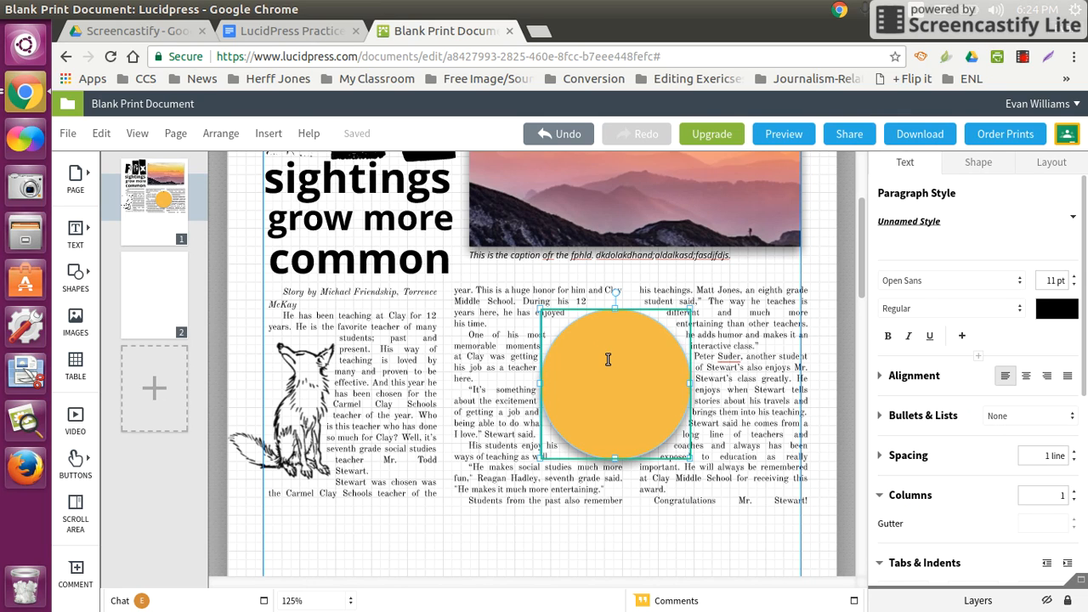
left_click(1026, 376)
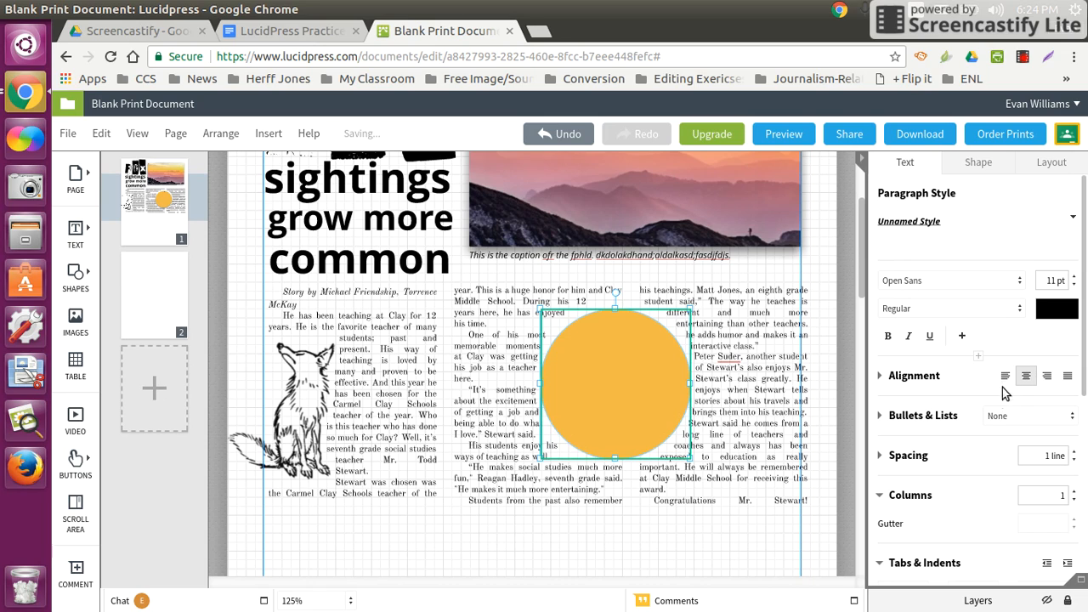
left_click(1005, 379)
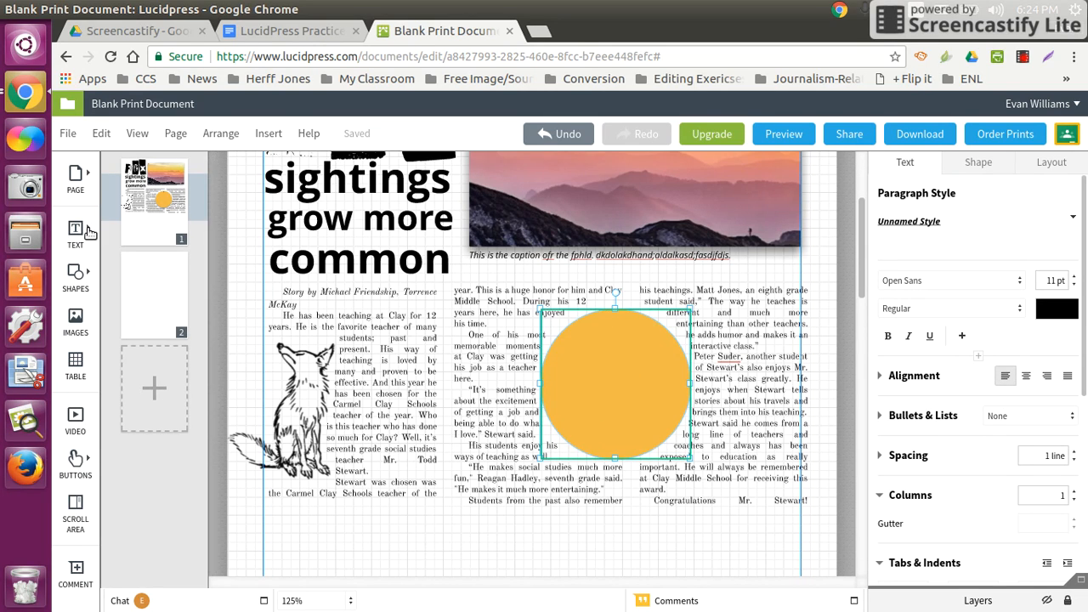
Add a blank body text box and move it to the empty area below the article.
left_click(89, 231)
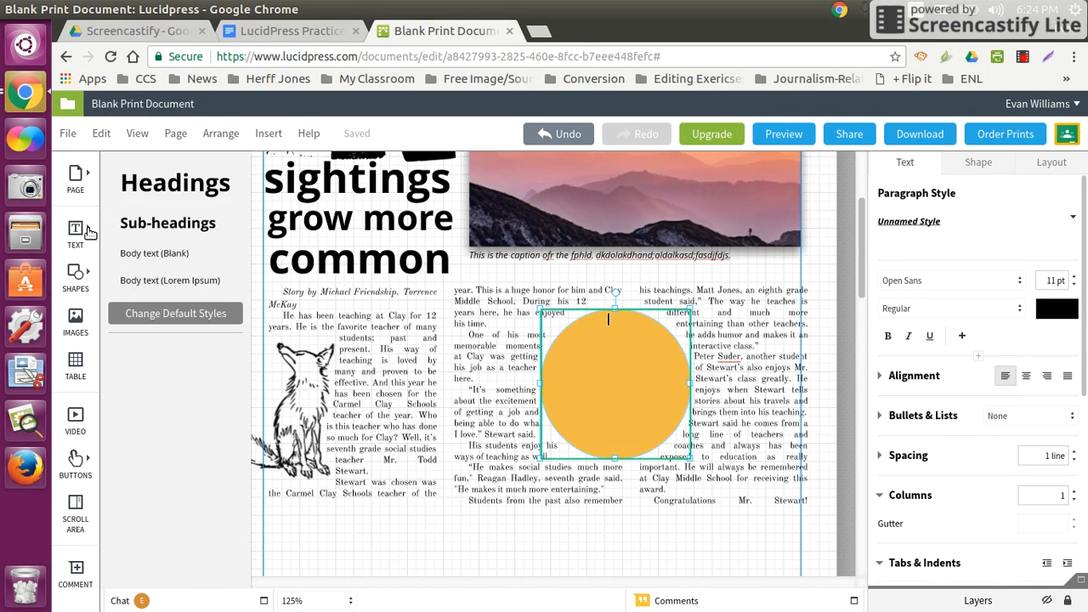
left_click(174, 258)
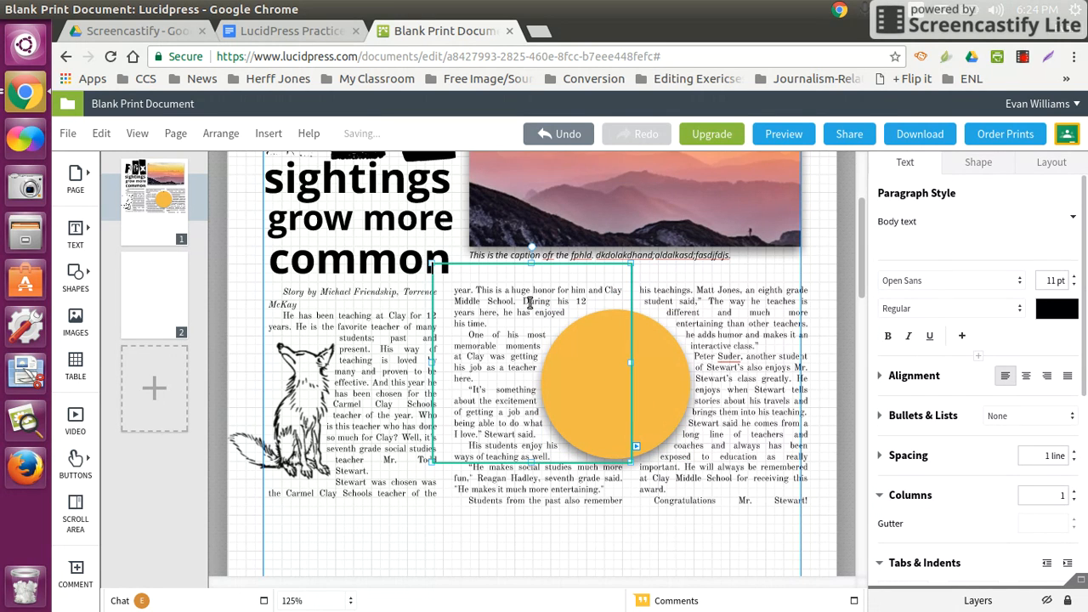
left_click(496, 585)
left_click_drag(486, 344, 549, 410)
Enter the pull quote "This is a quote from the story," in the new text box, followed by the speaker's attribution.
double_click(549, 410)
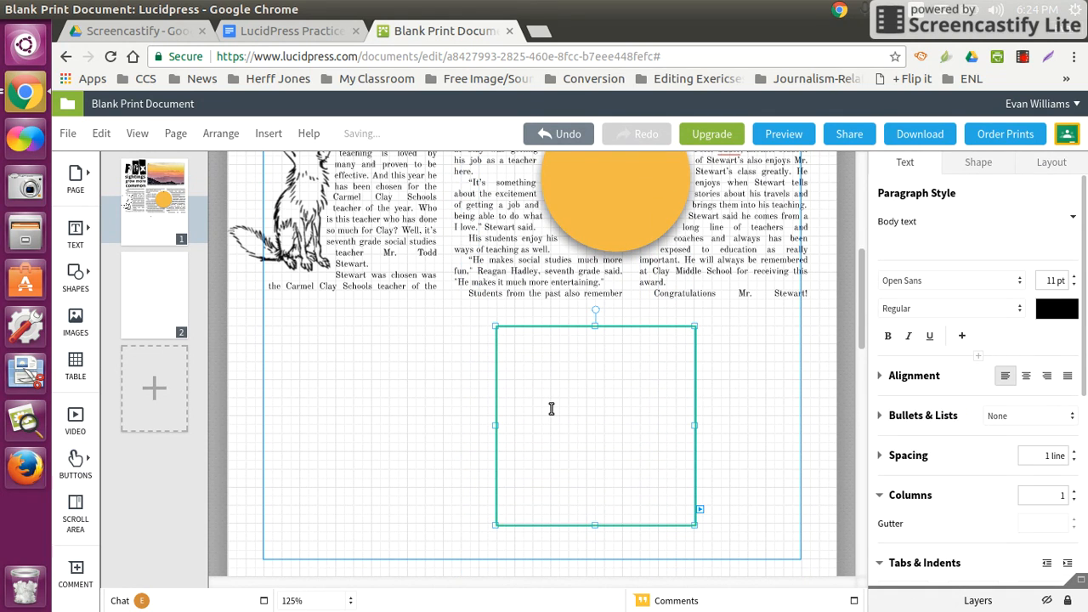
type("\"This is a quote from the story,\"")
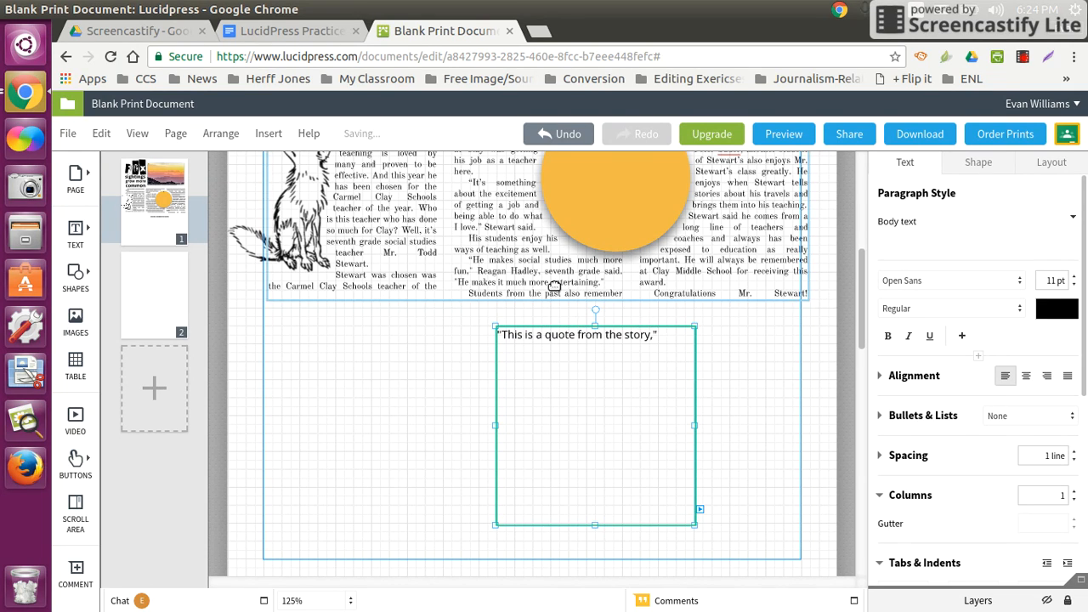
type(" Mr")
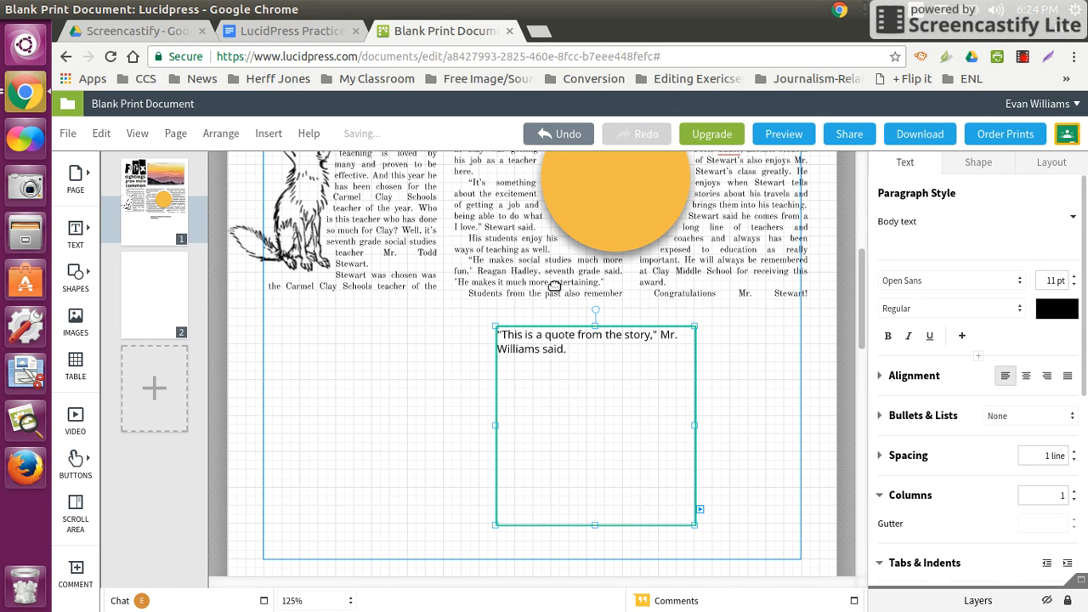
type(". Williams said.")
Set the font size of the whole pull quote to 15 pt.
key("ctrl+a")
scroll(619, 335, "up", 1)
left_click(1074, 277)
left_click(1074, 277)
left_click(1074, 277)
left_click(1074, 277)
scroll(749, 517, "down", 1)
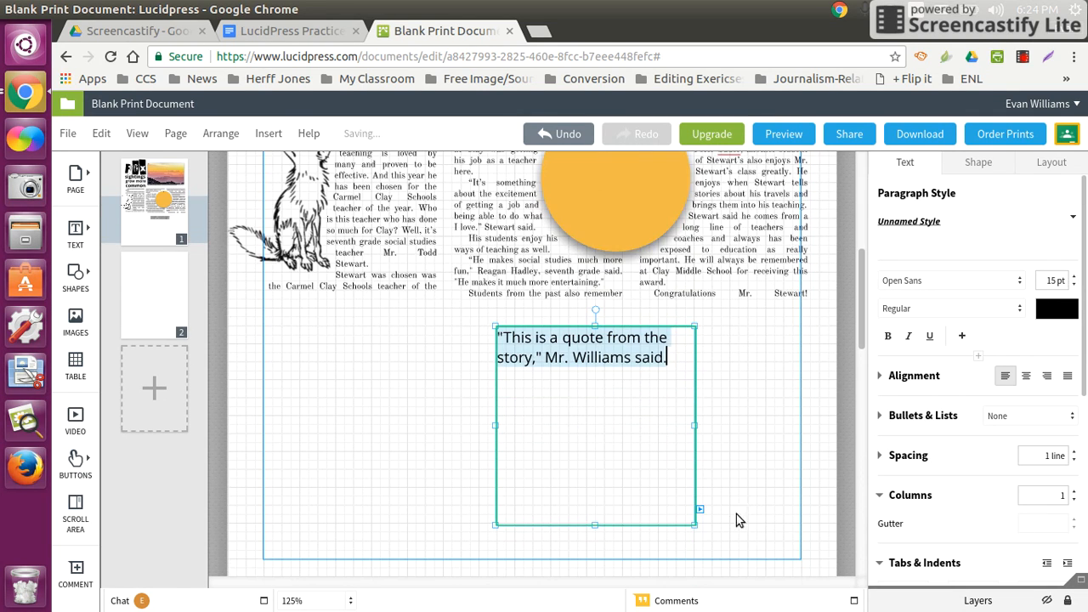
Shrink the quote's text box to fit the words on four lines and centre-align the text.
left_click_drag(698, 524, 604, 409)
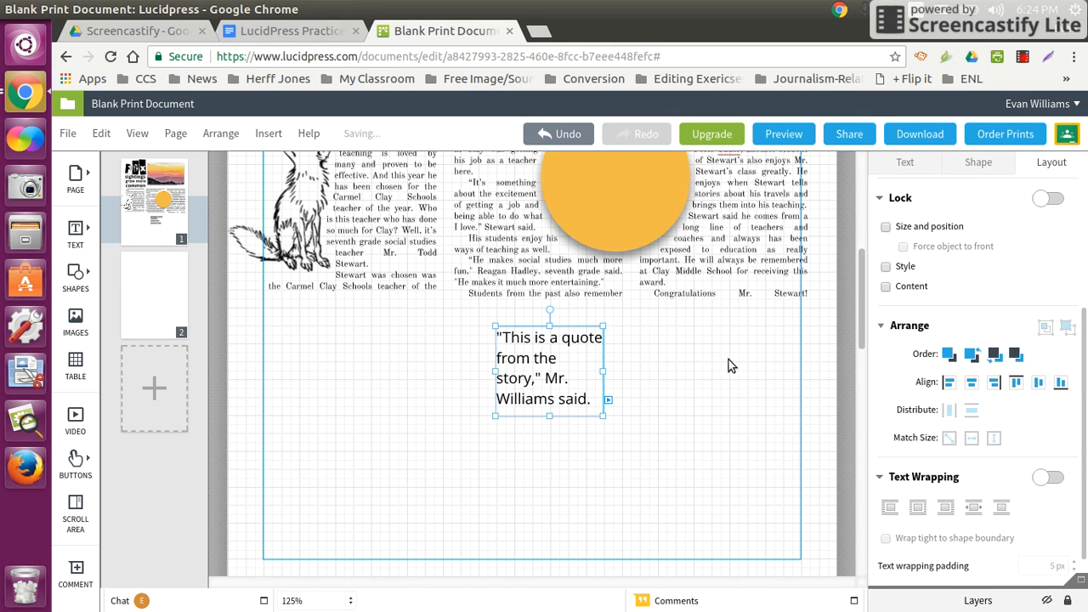
left_click(563, 362)
left_click(563, 362)
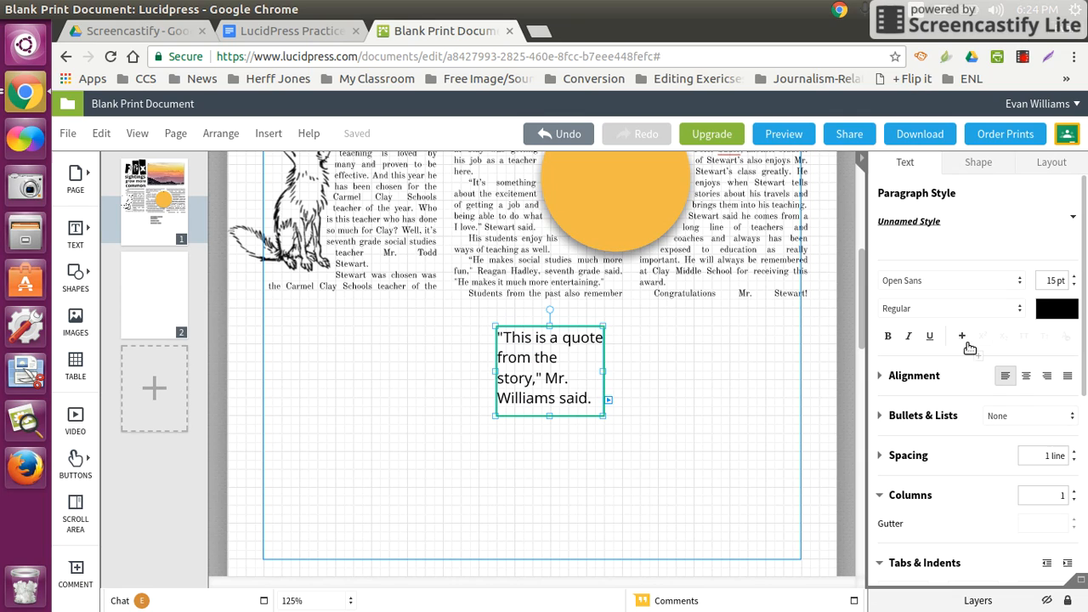
left_click(1026, 376)
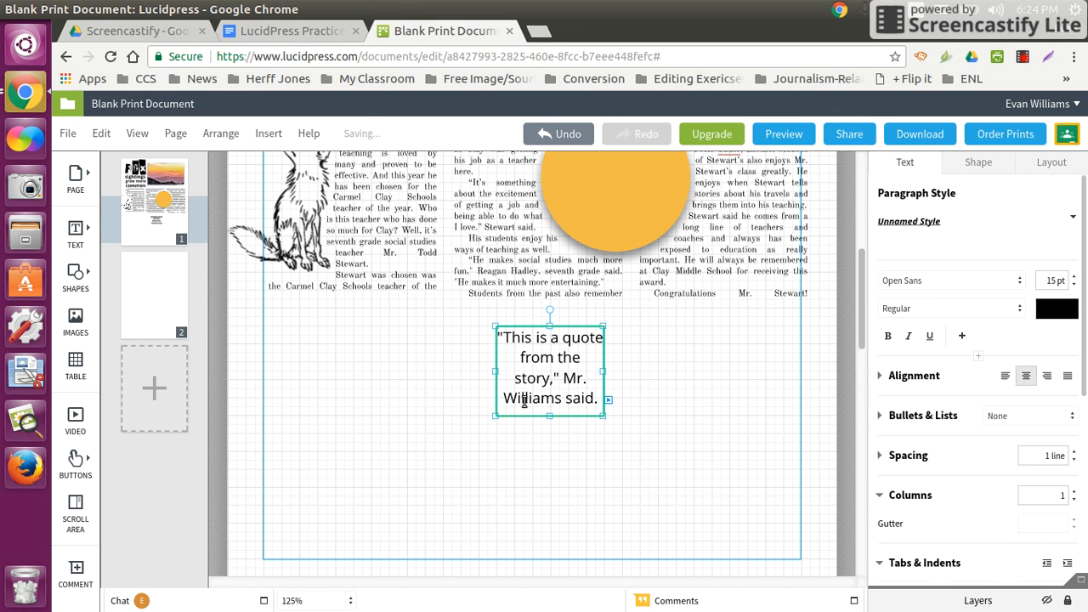
Tighten the pull quote's line spacing to 0.8 lines.
left_click(1075, 461)
left_click(1075, 461)
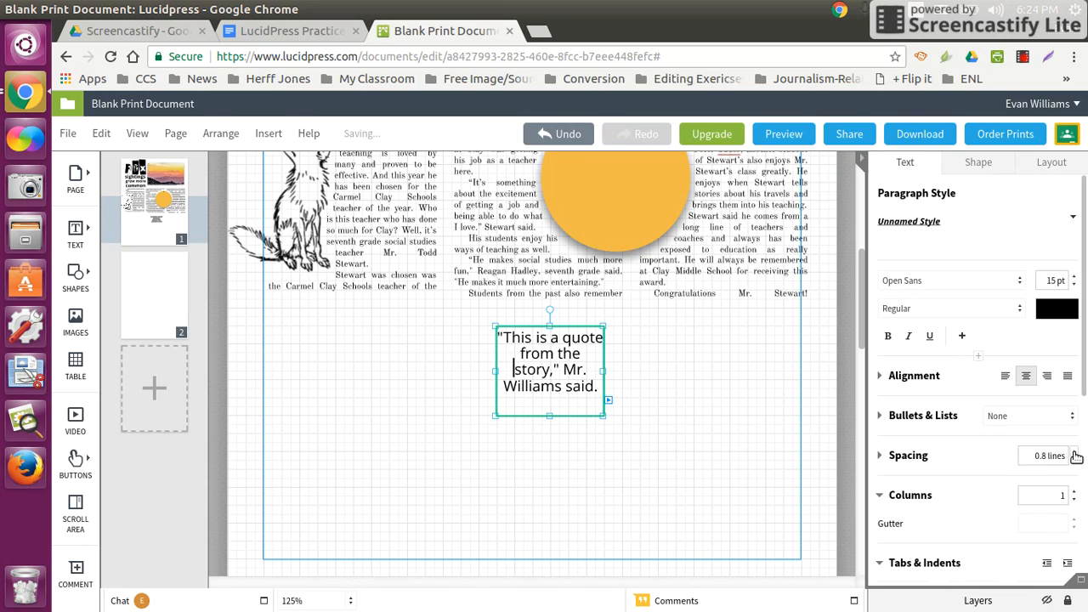
left_click(1074, 452)
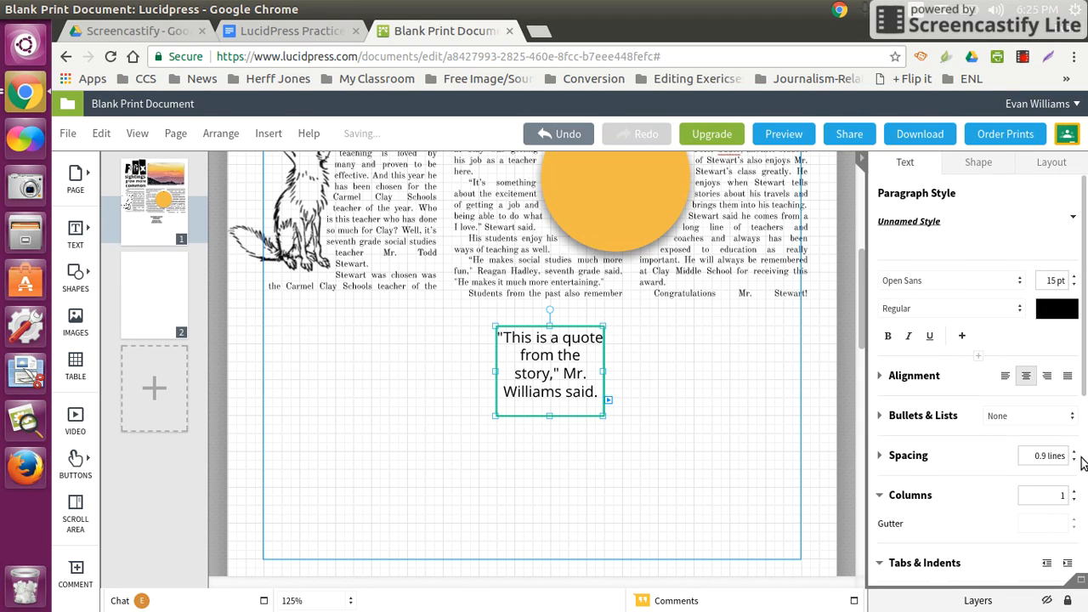
left_click(369, 392)
scroll(380, 335, "up", 1)
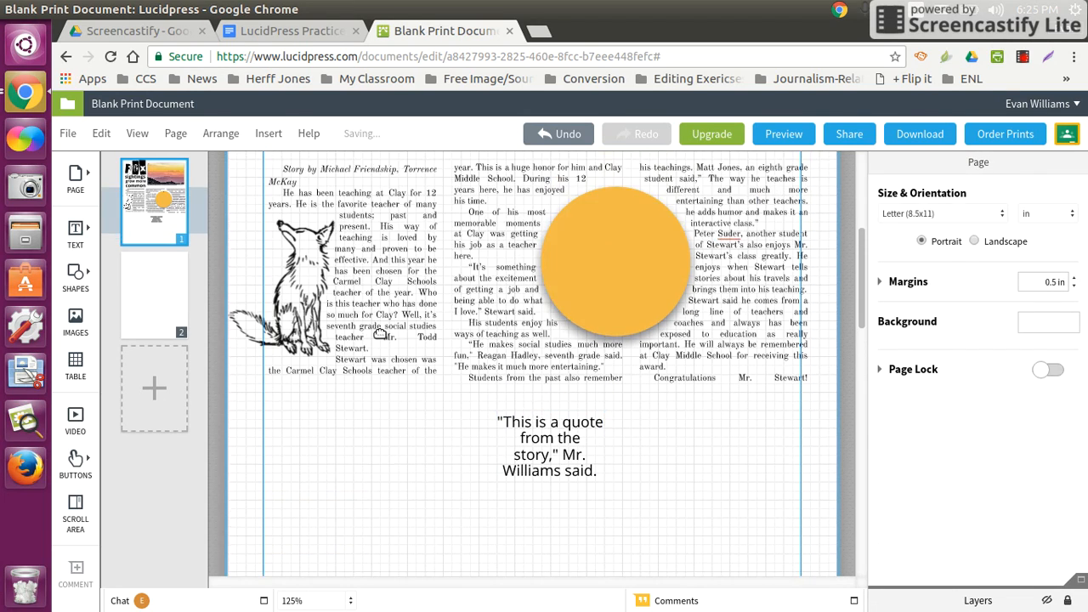
Move the pull quote onto the orange circle and centre it there.
left_click_drag(528, 446, 626, 244)
left_click(627, 477)
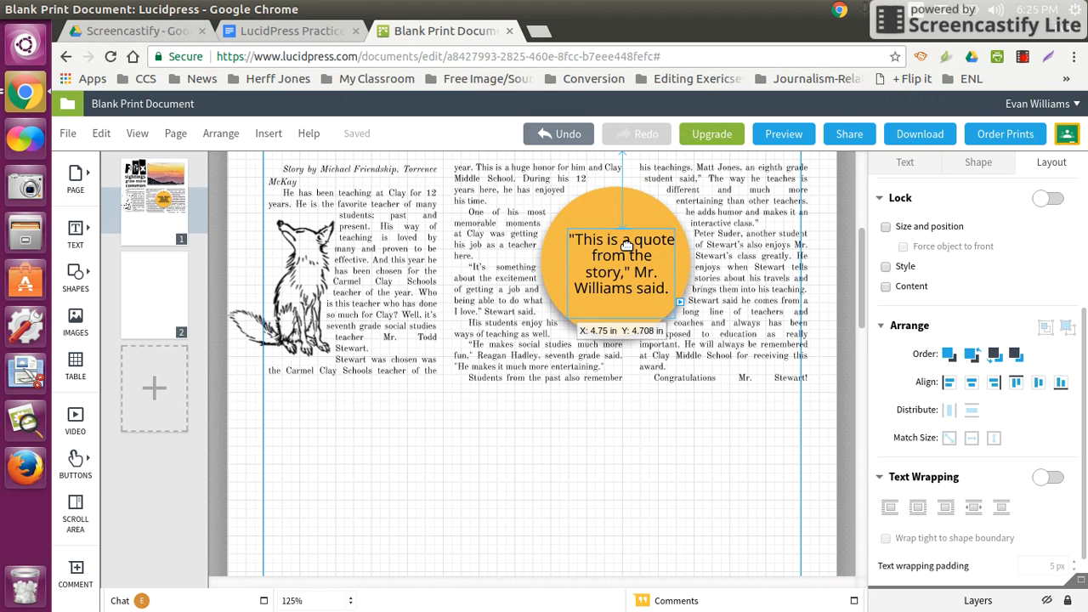
left_click_drag(626, 244, 620, 244)
left_click(656, 505)
scroll(659, 505, "up", 2)
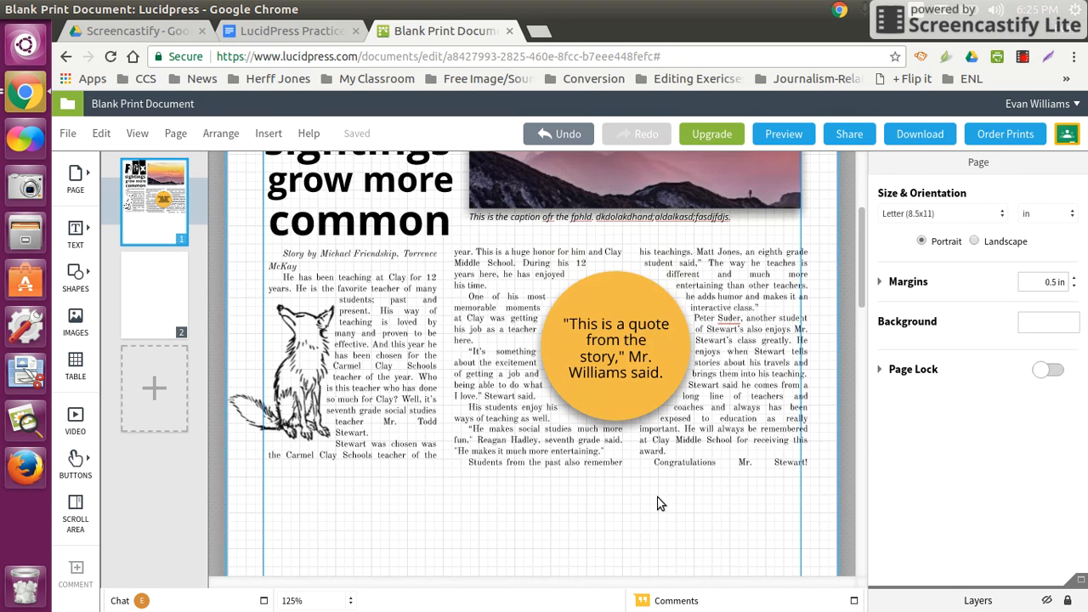
Add a rectangle below the article's first column, aligned to the left margin and stretched down to the bottom margin.
scroll(513, 388, "down", 1)
scroll(502, 407, "down", 3)
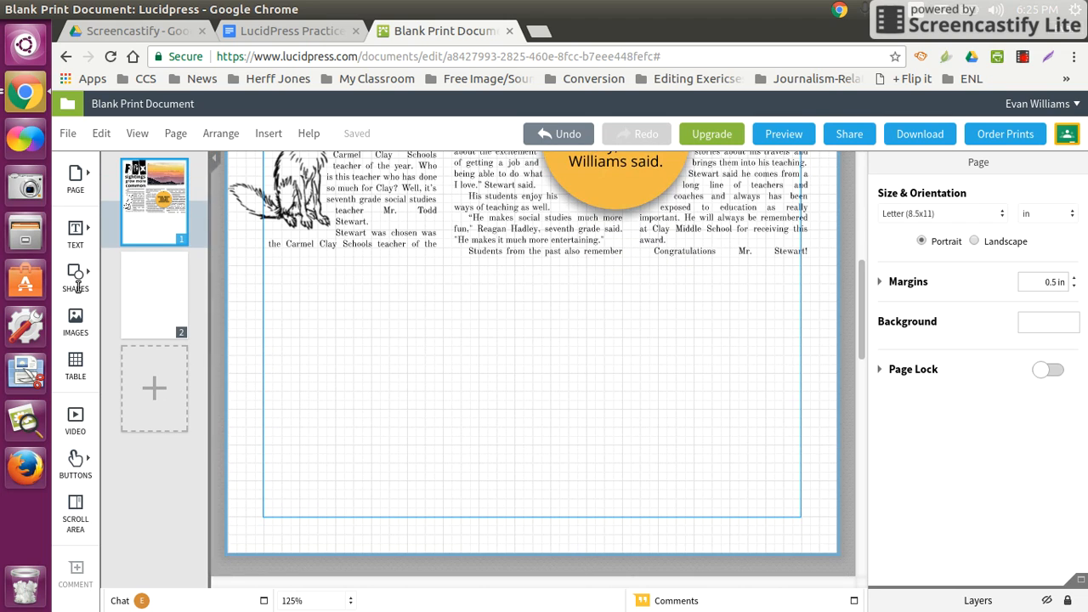
left_click(77, 285)
left_click(114, 168)
left_click_drag(519, 332, 314, 305)
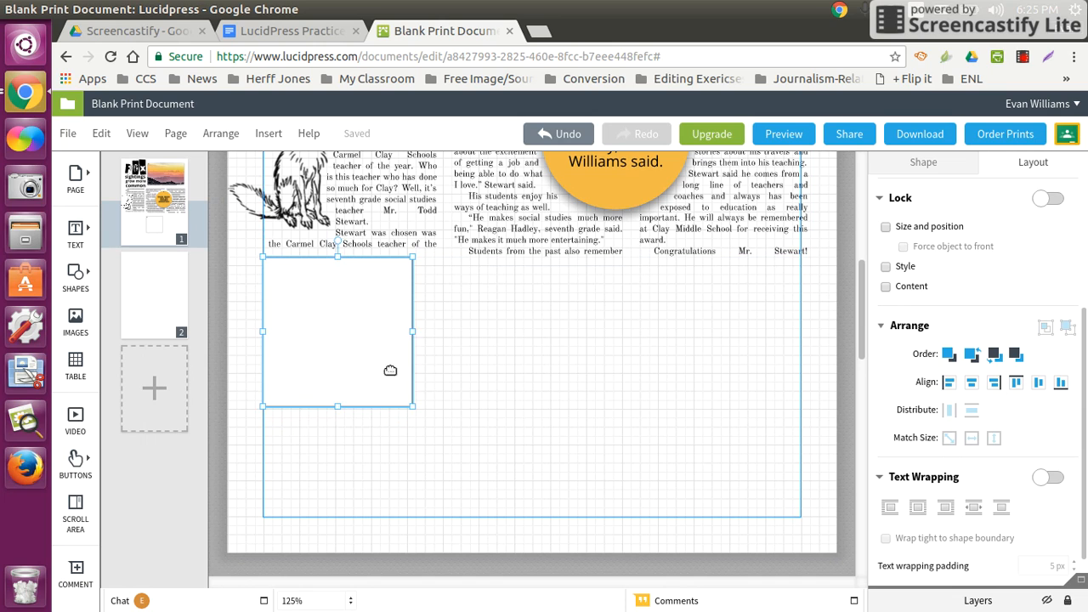
left_click_drag(412, 406, 425, 516)
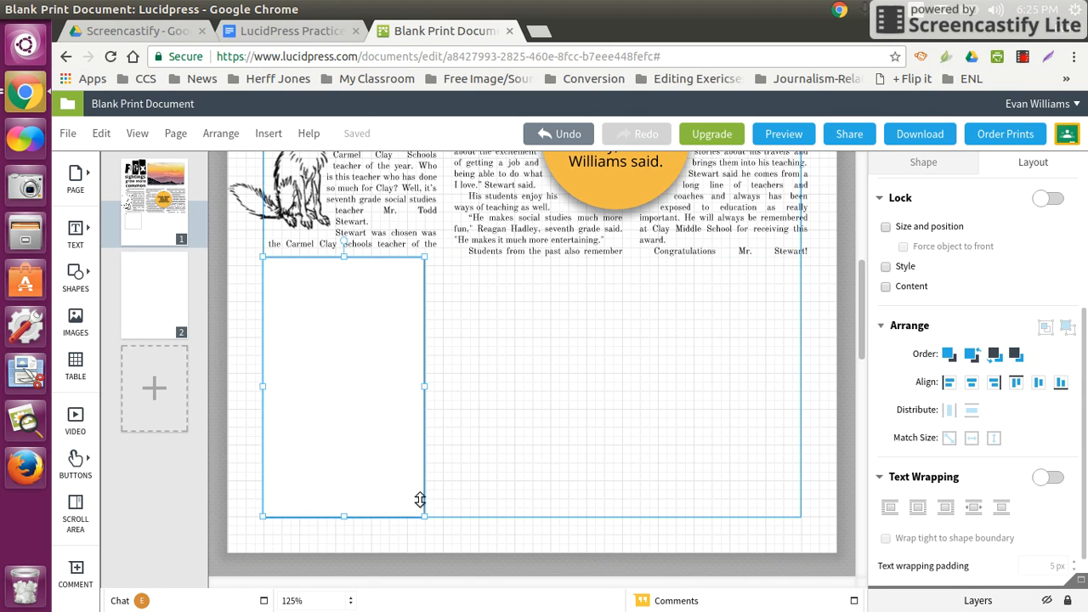
left_click(961, 171)
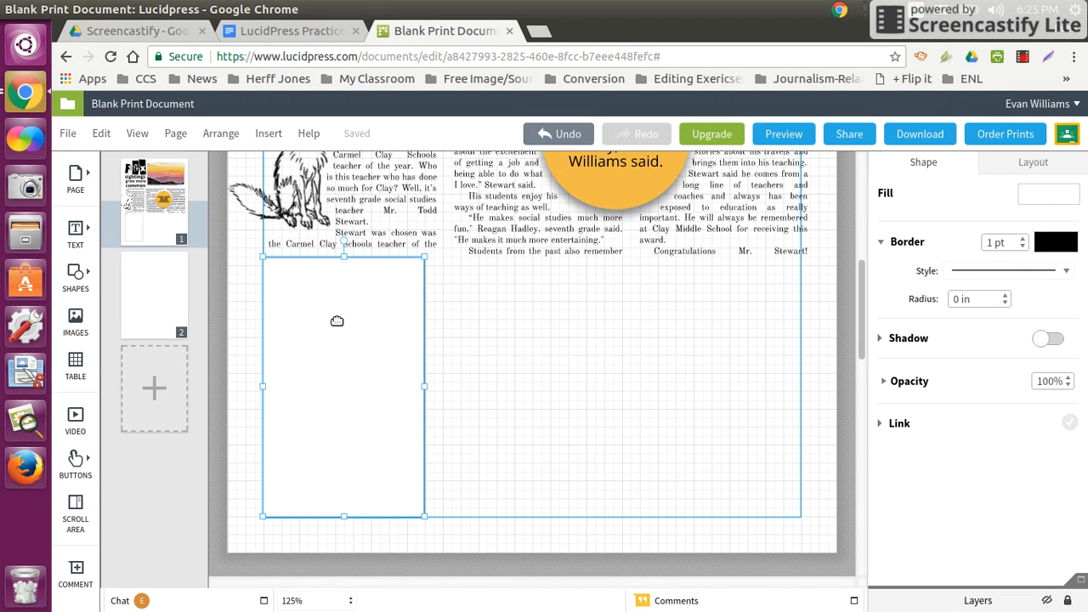
Insert the white fox photo and place it to the right of the empty rectangle.
left_click(75, 321)
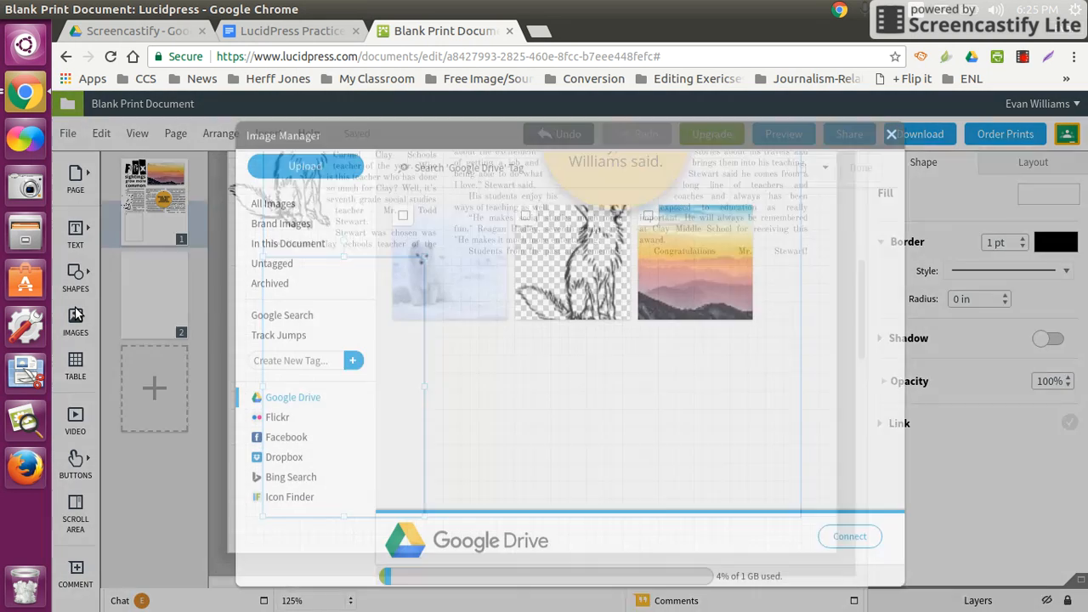
left_click(454, 266)
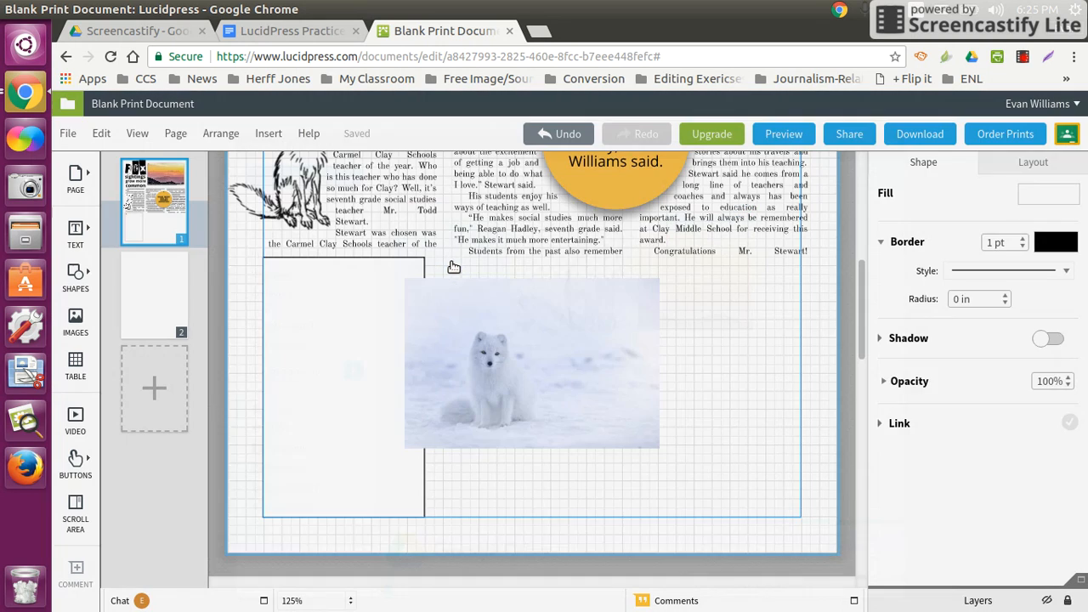
left_click_drag(526, 411, 584, 409)
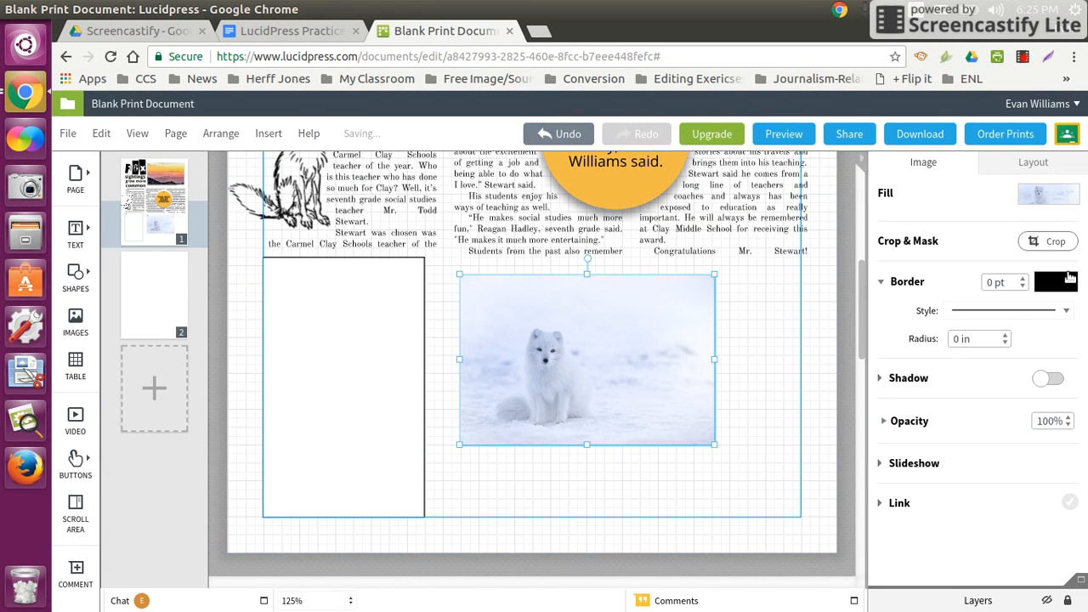
Crop the white fox photo to a mask 1.75 in wide and reposition the picture so the fox is centred in it.
left_click(1053, 242)
left_click_drag(709, 362, 585, 363)
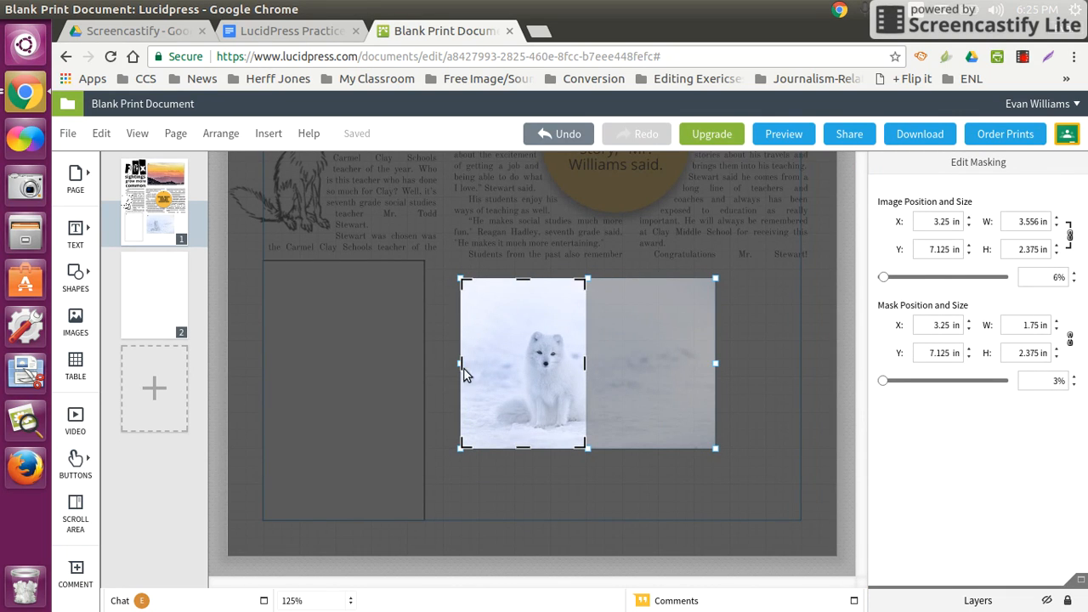
left_click_drag(462, 370, 433, 376)
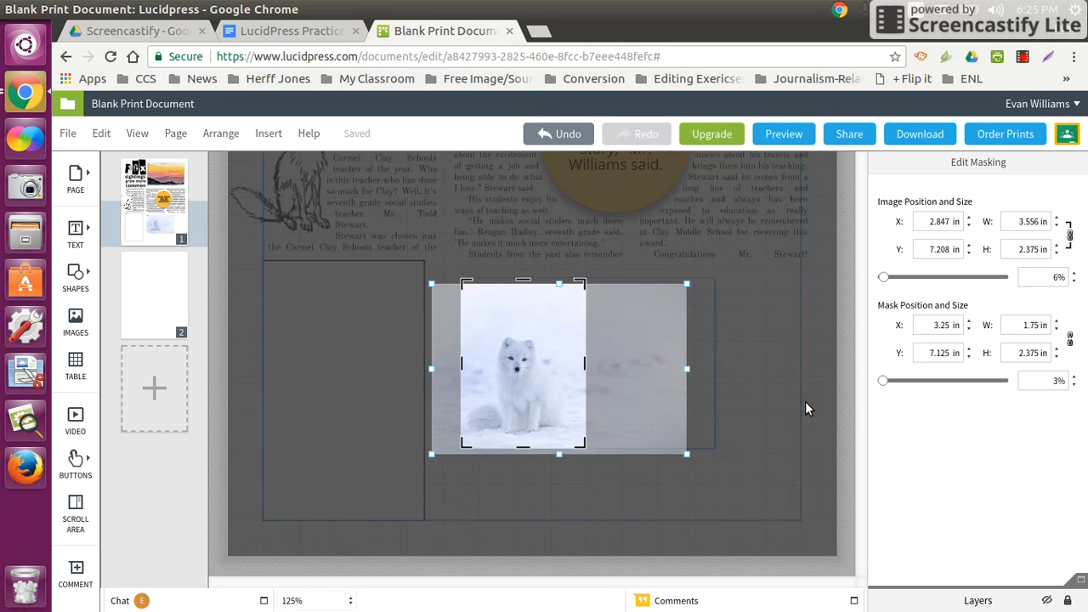
left_click(818, 388)
Shrink the cropped fox photo and stack three copies of it down the left side of the rectangle.
left_click(565, 399)
left_click_drag(585, 441, 314, 456)
key("ctrl+v")
left_click(575, 416)
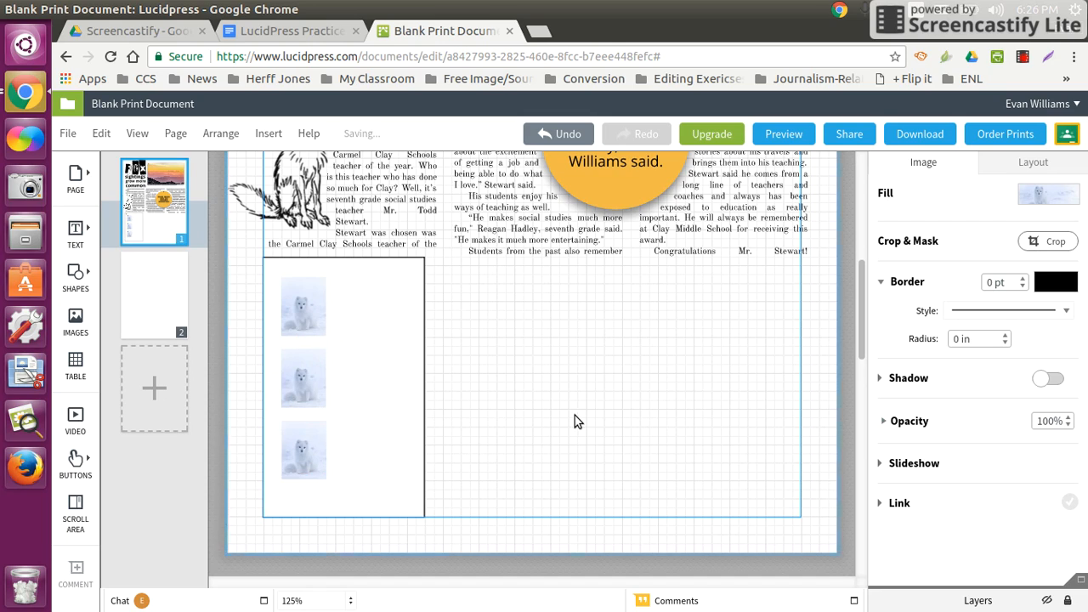
Replace the middle thumbnail with the sunset mountain photo and the bottom one with the fox sketch.
double_click(318, 371)
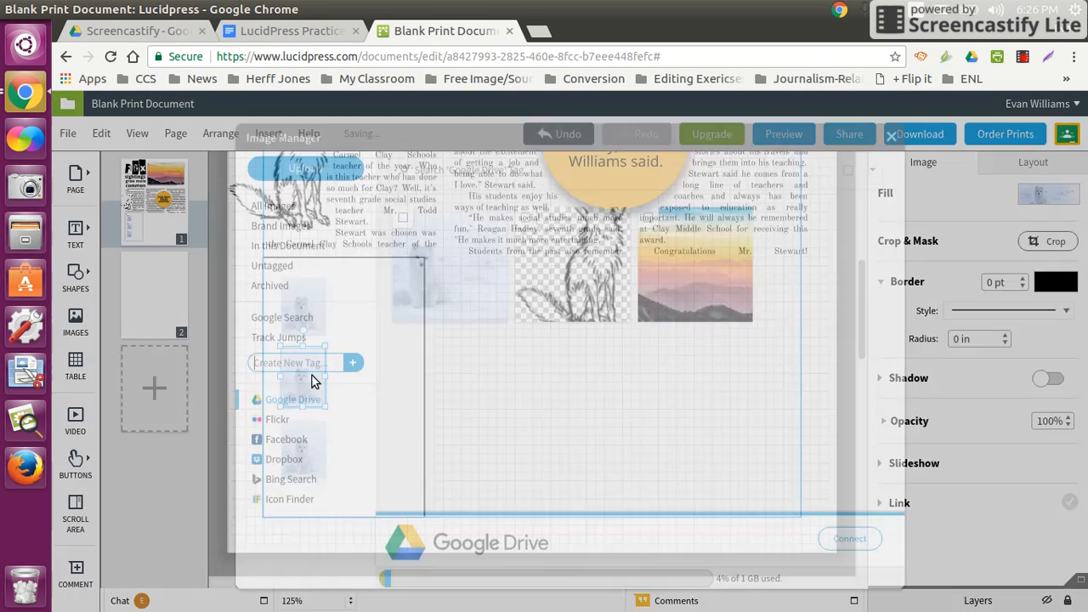
left_click(692, 247)
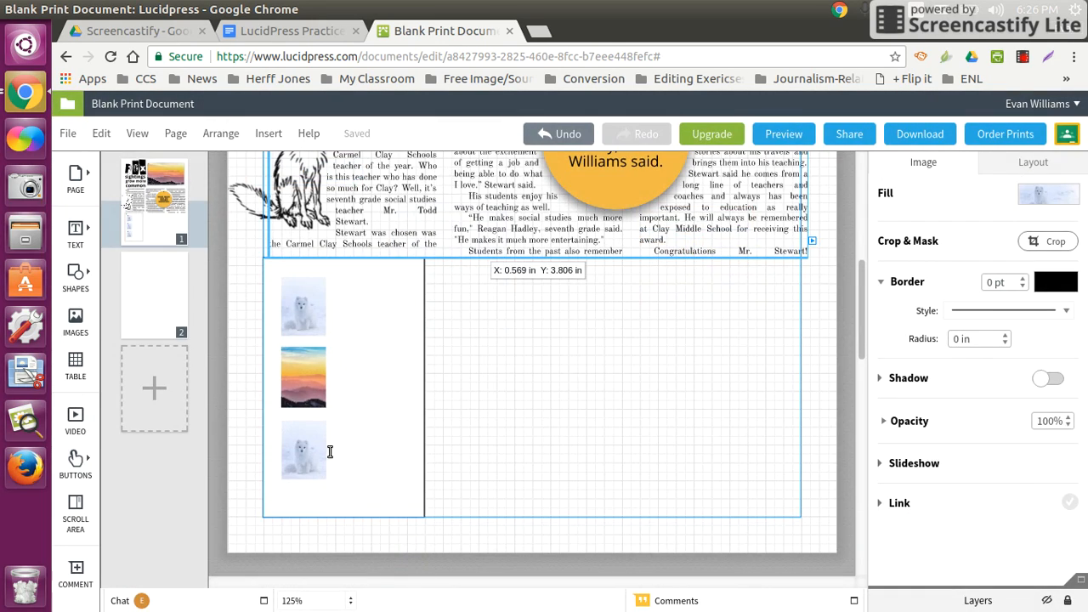
double_click(296, 451)
left_click(568, 258)
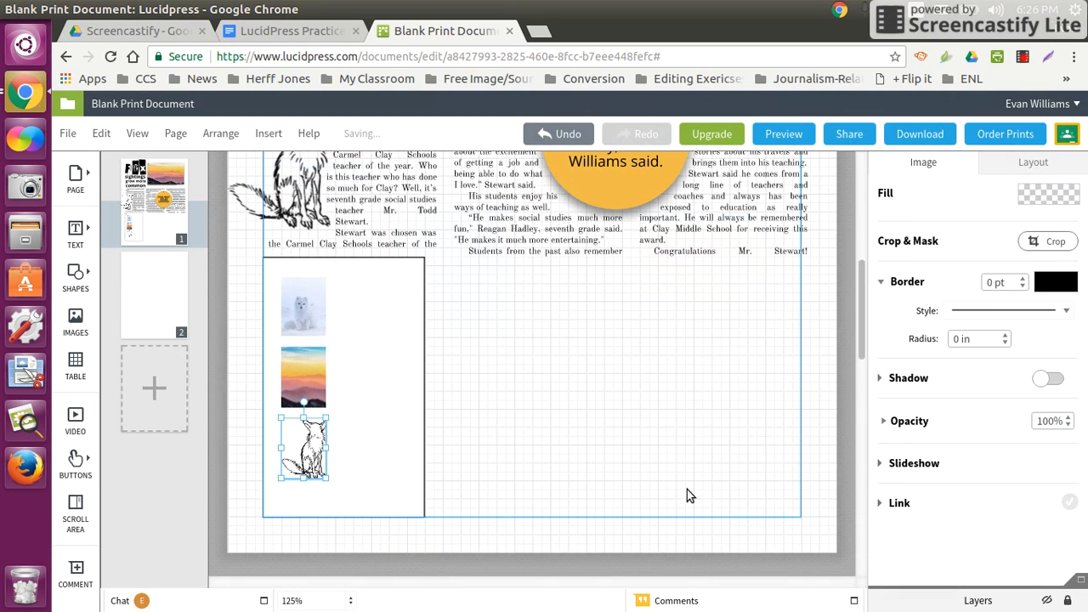
left_click(687, 495)
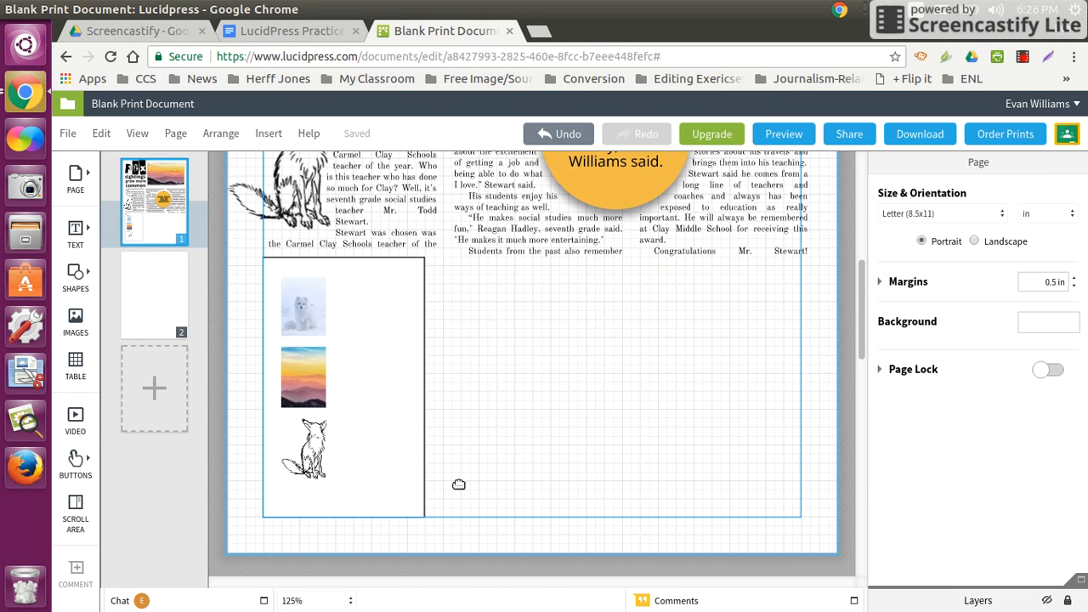
scroll(396, 444, "up", 3)
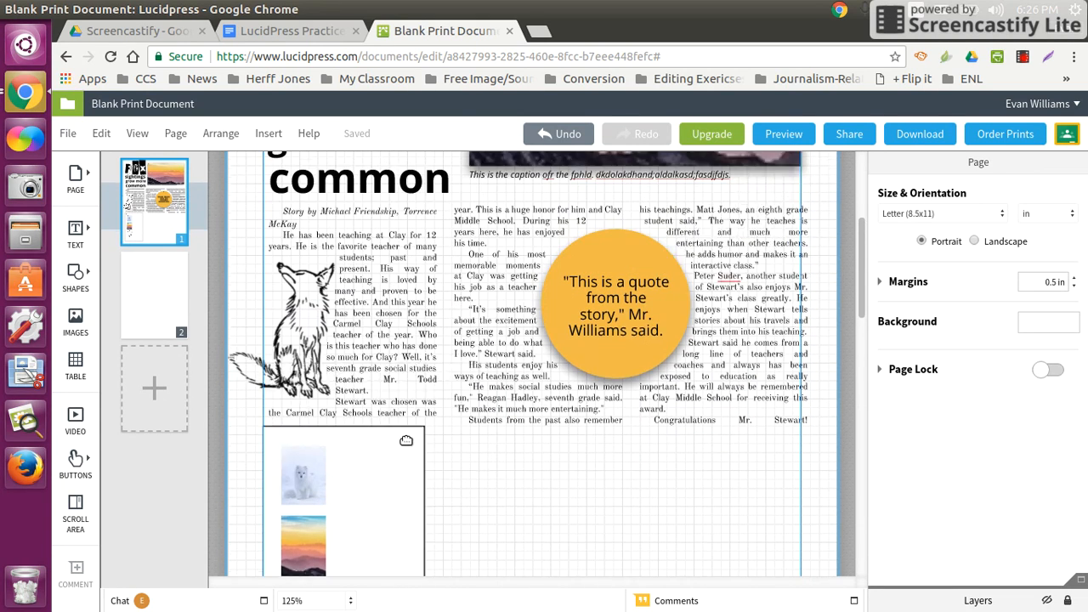